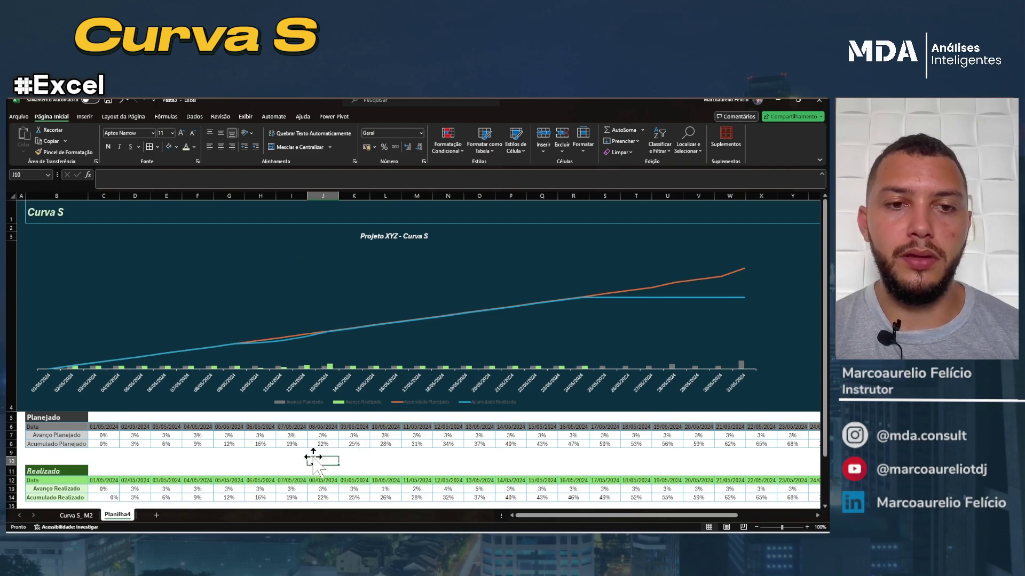
# - Review the Planejado table's structure: its Data row with daily dates, Avanço Planejado row and Acumulado Planejado row
pyautogui.click(60, 416)
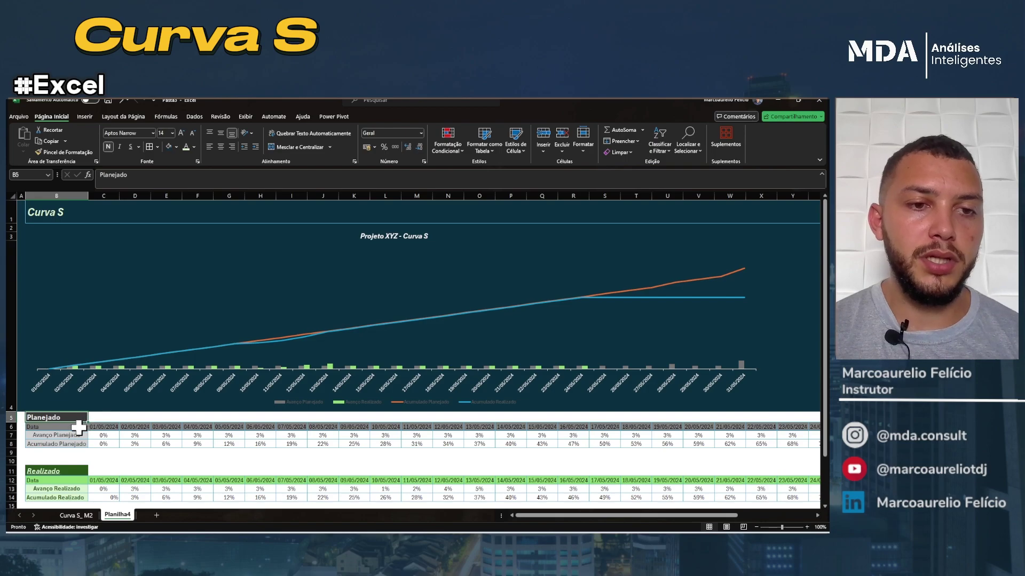
pyautogui.click(72, 427)
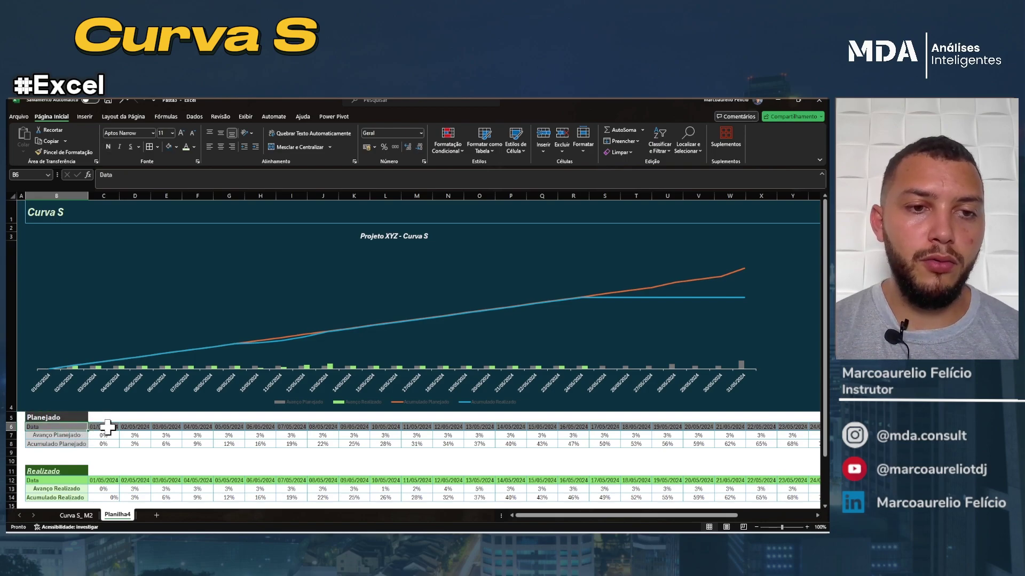
pyautogui.click(106, 428)
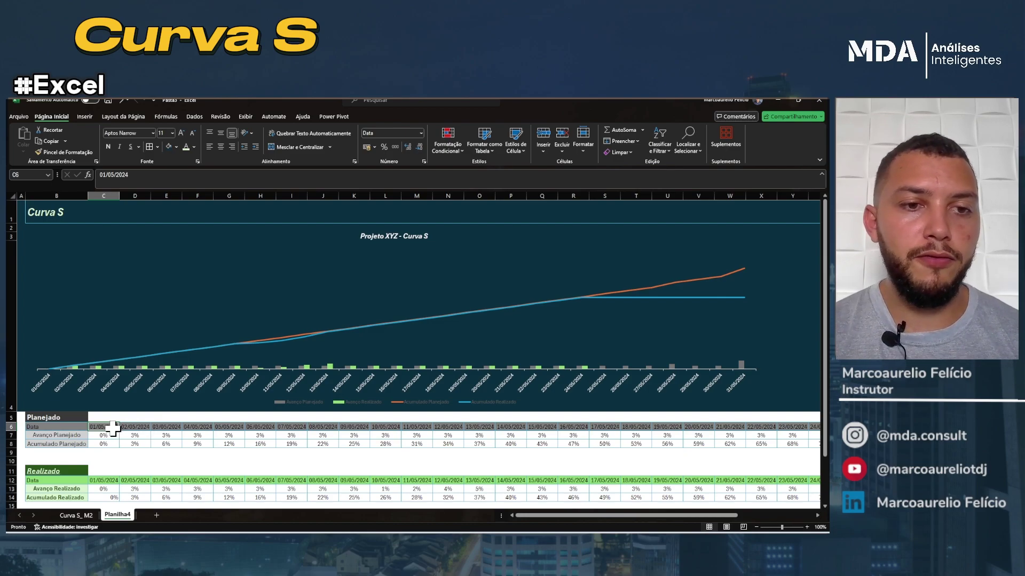
pyautogui.moveTo(110, 427); pyautogui.dragTo(230, 428)
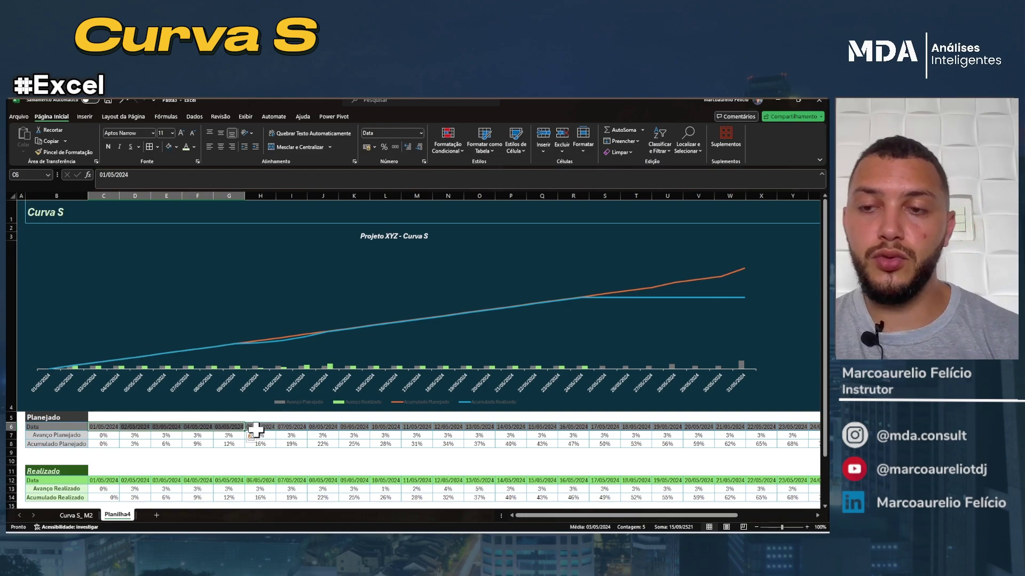
pyautogui.click(55, 435)
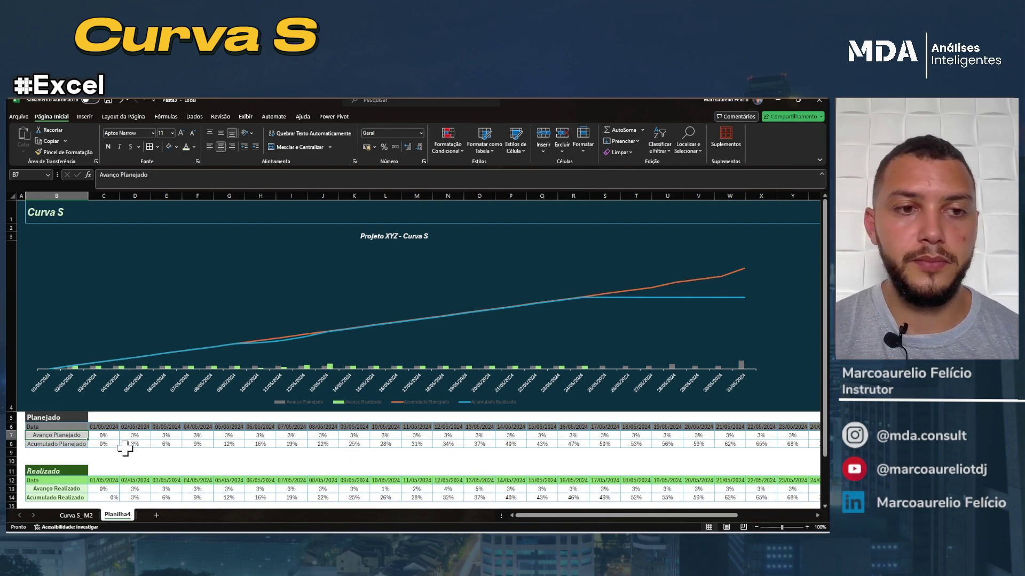
pyautogui.click(83, 446)
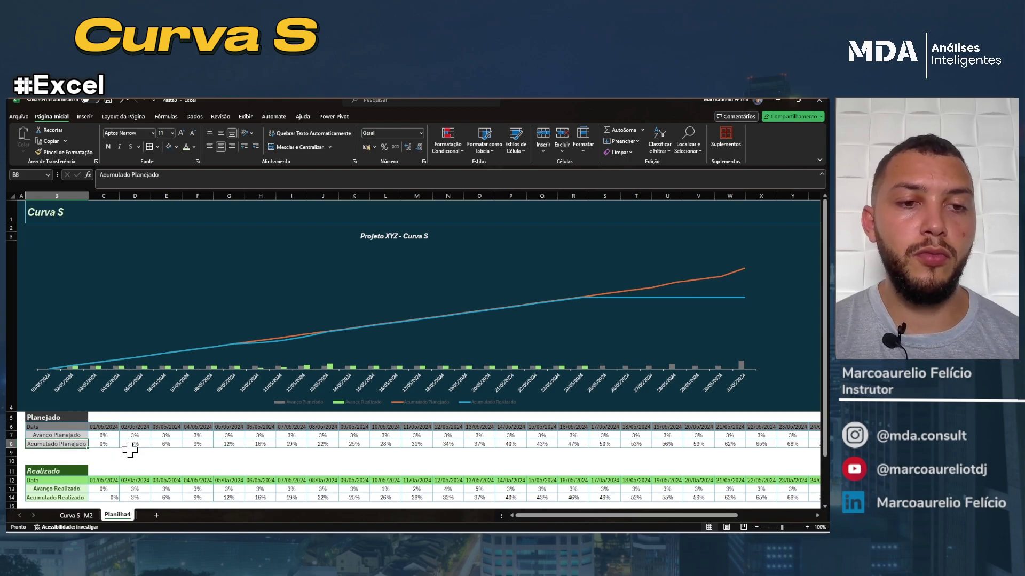
pyautogui.click(109, 445)
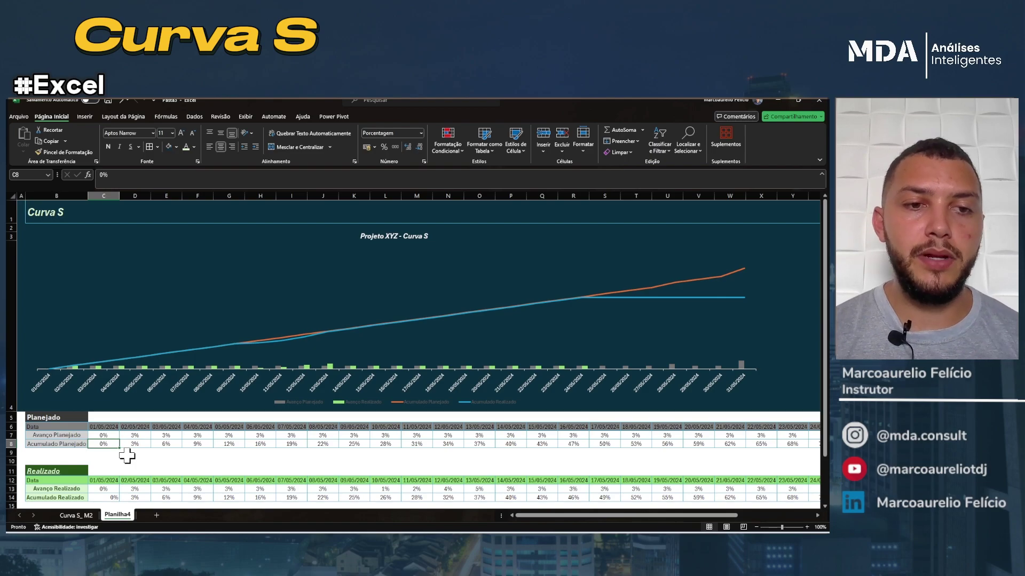
# - Examine the daily percentages in the Avanço Planejado row across the first dates of May 2024
pyautogui.press('Up')
pyautogui.press('Right')
pyautogui.press('Right')
pyautogui.press('Right')
pyautogui.press('Right')
pyautogui.press('Right')
pyautogui.press('Right')
pyautogui.press('Right')
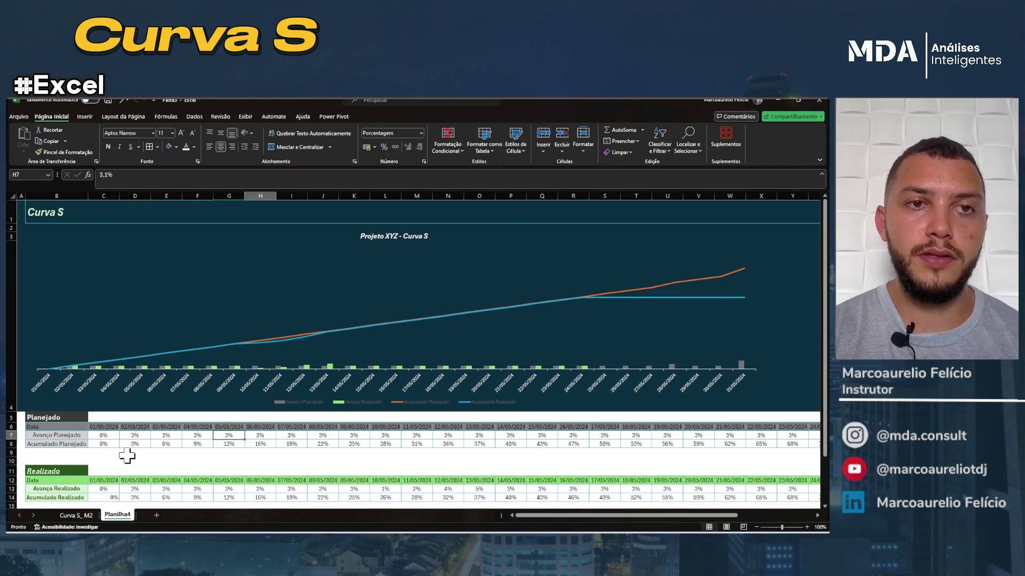
pyautogui.press('Left')
pyautogui.press('Left')
pyautogui.press('Left')
pyautogui.press('Left')
pyautogui.press('Left')
pyautogui.press('Left')
pyautogui.press('Left')
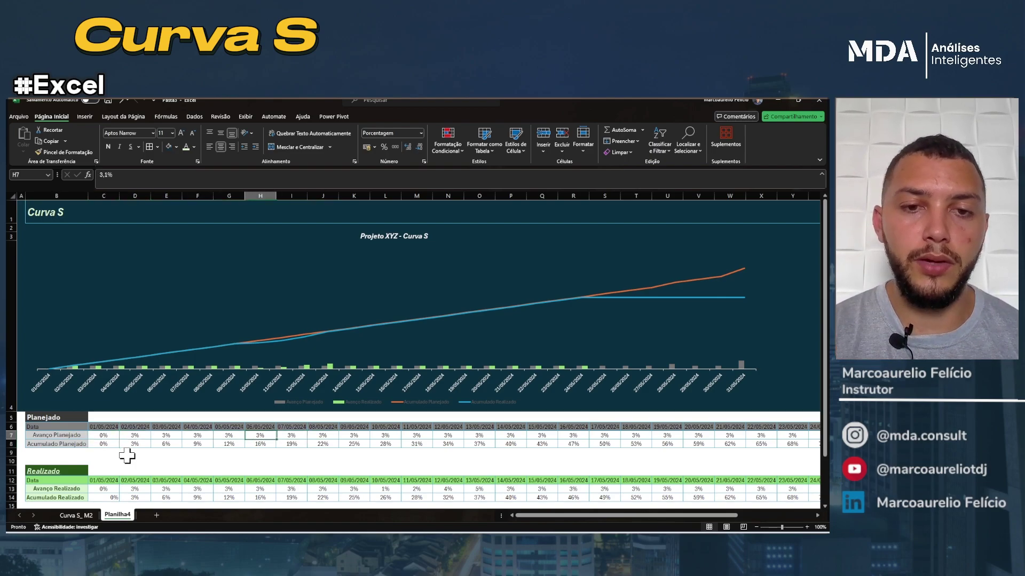
# - Rewrite the Acumulado Planejado formula for 02/05/2024 in D8 as =C8+D7 and fill it across to 31/05/2024
pyautogui.press('Down')
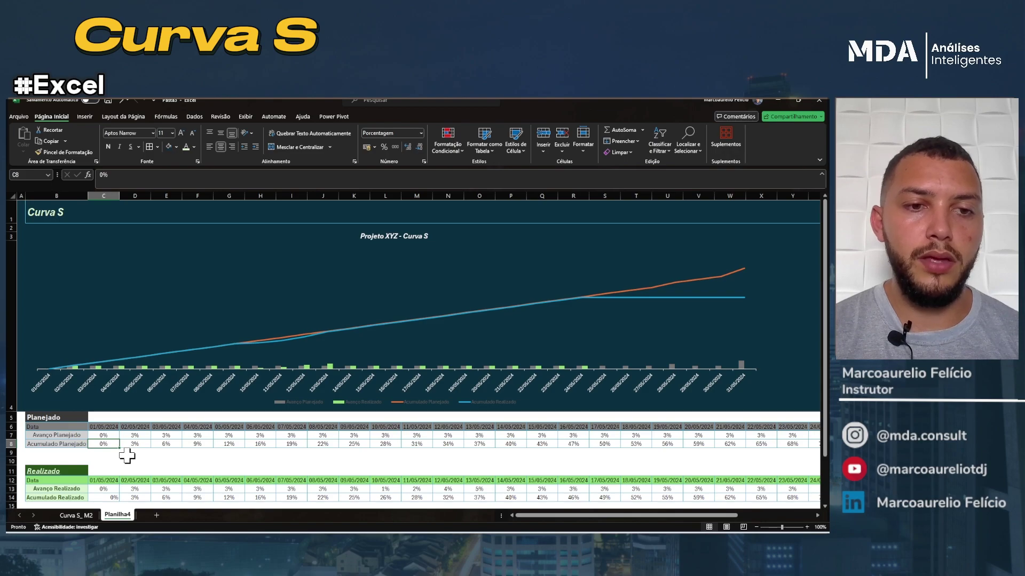
pyautogui.press('Right')
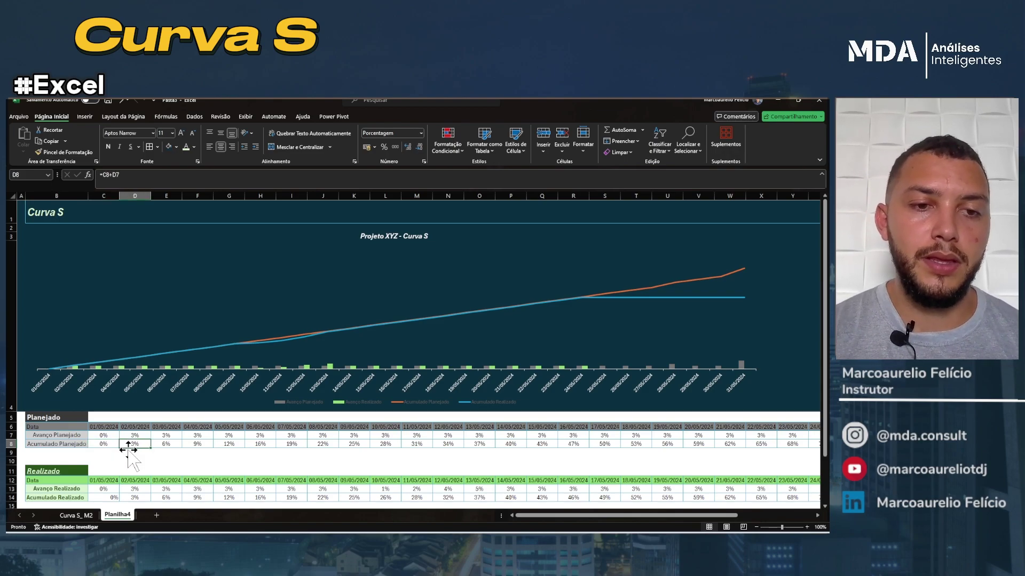
pyautogui.doubleClick(132, 444)
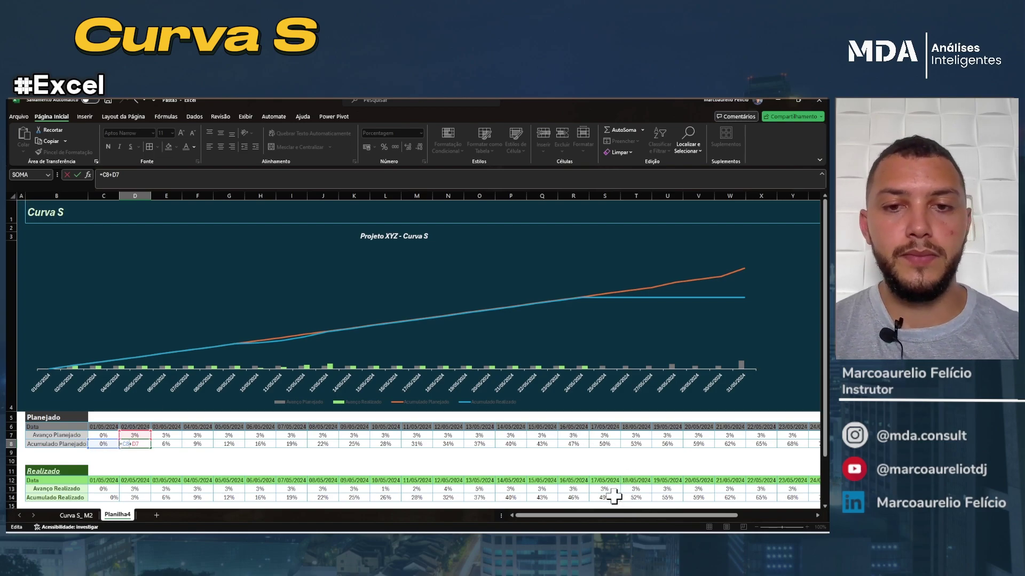
pyautogui.press('BackSpace')
pyautogui.press('BackSpace')
pyautogui.press('BackSpace')
pyautogui.press('BackSpace')
pyautogui.press('BackSpace')
pyautogui.press('Left')
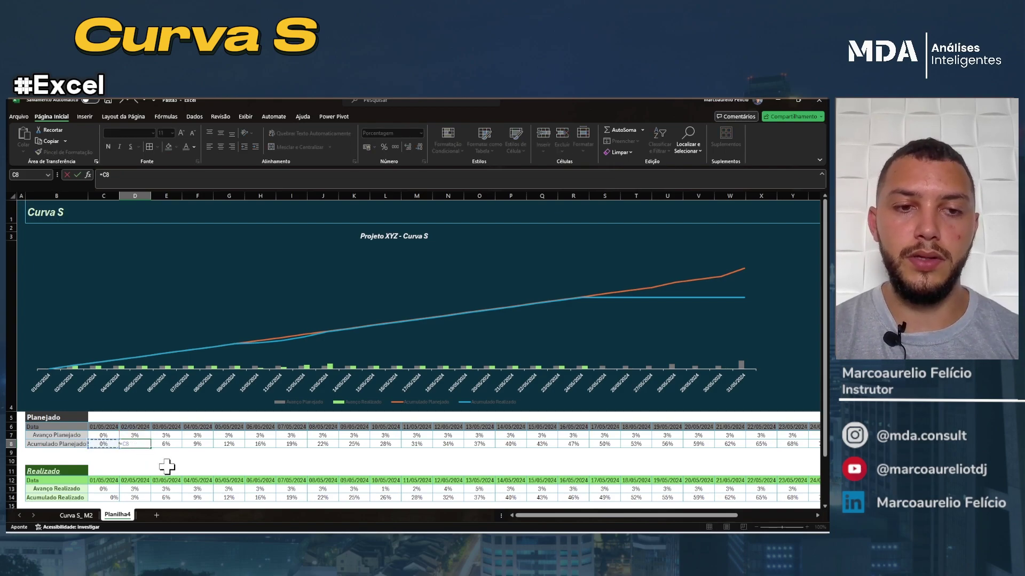
pyautogui.write('+')
pyautogui.press('Up')
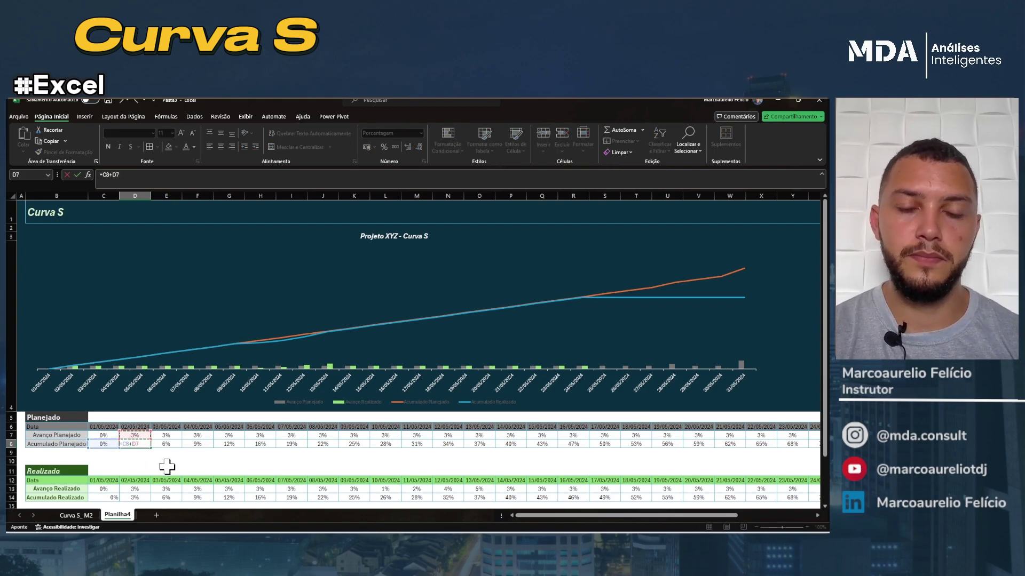
pyautogui.press('Return')
pyautogui.click(142, 443)
pyautogui.moveTo(153, 450); pyautogui.dragTo(798, 465)
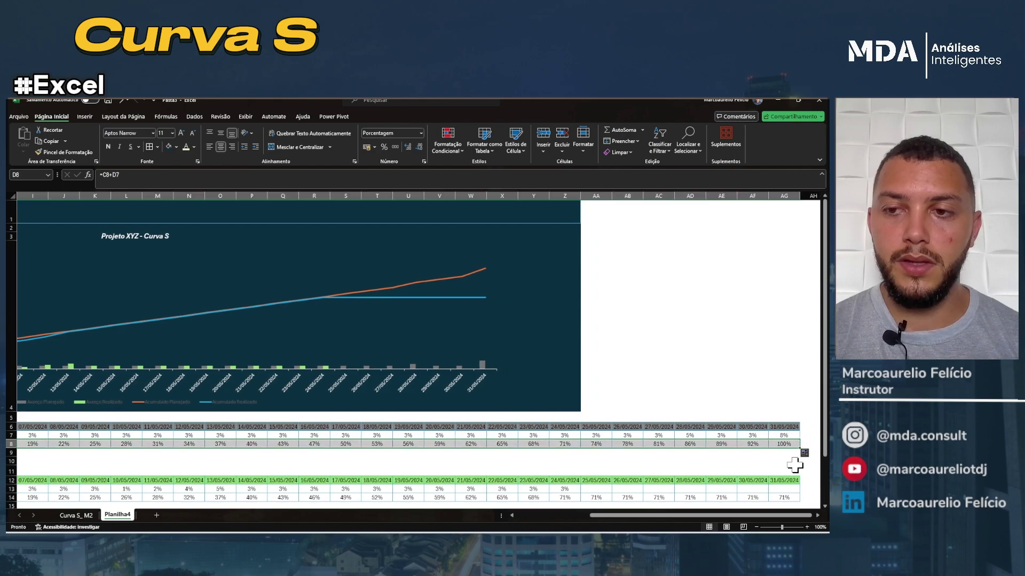
# - Check the project's last planned date and its Acumulado Planejado value at the end of the table
pyautogui.click(786, 424)
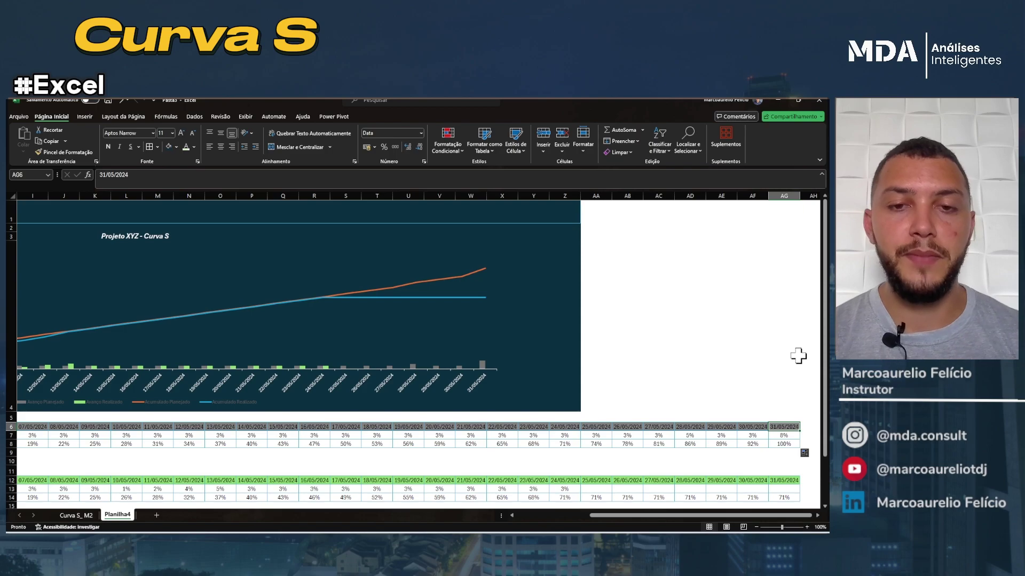
pyautogui.click(785, 443)
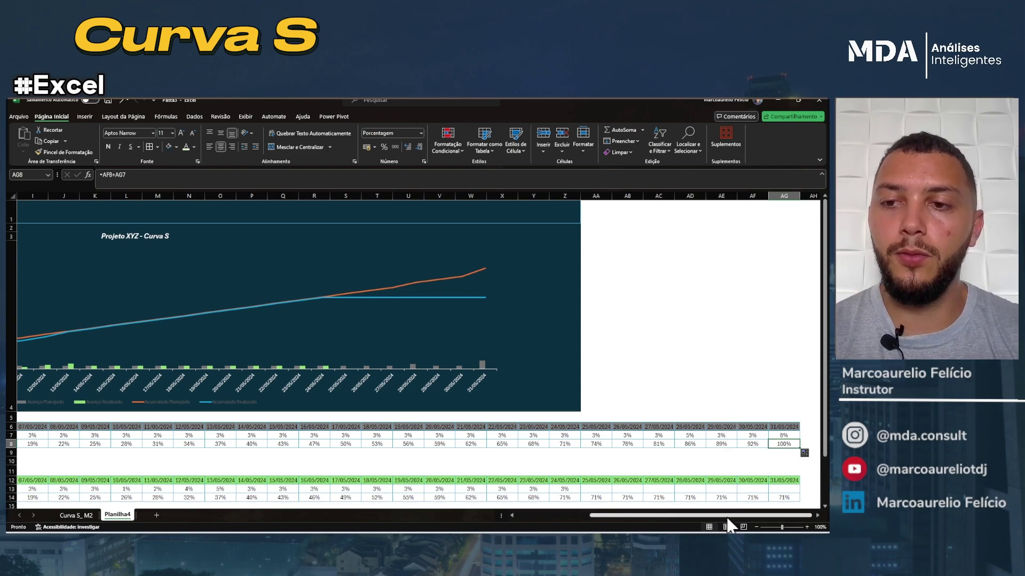
pyautogui.moveTo(727, 517); pyautogui.dragTo(654, 514)
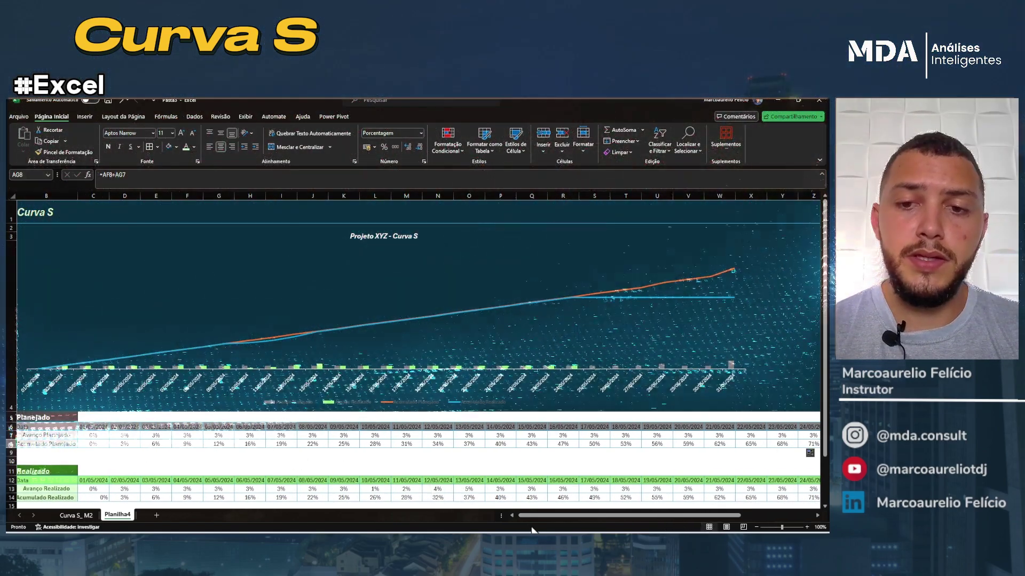
pyautogui.moveTo(527, 516)
pyautogui.mouseDown()
pyautogui.moveTo(520, 526)
pyautogui.moveTo(516, 515)
pyautogui.mouseUp()
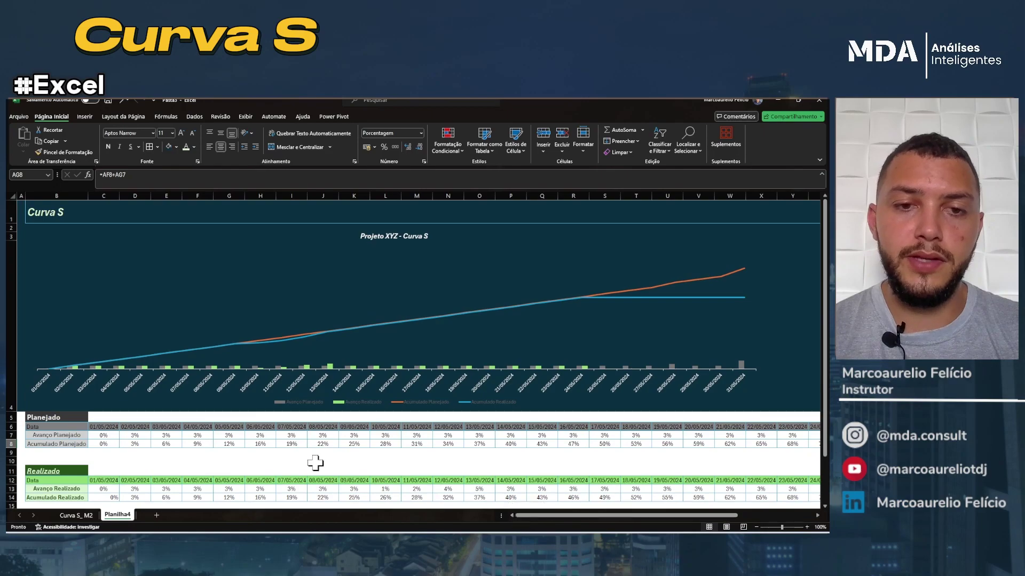
# - Compare the Acumulado Planejado formula in D8 with the Acumulado Realizado formula in D14, leaving both unedited
pyautogui.click(136, 445)
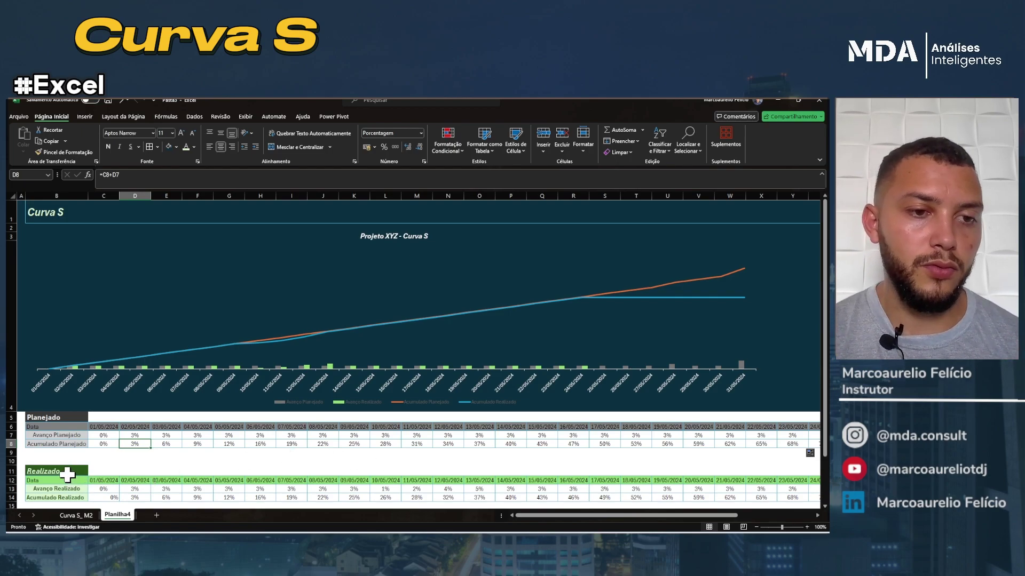
pyautogui.click(130, 498)
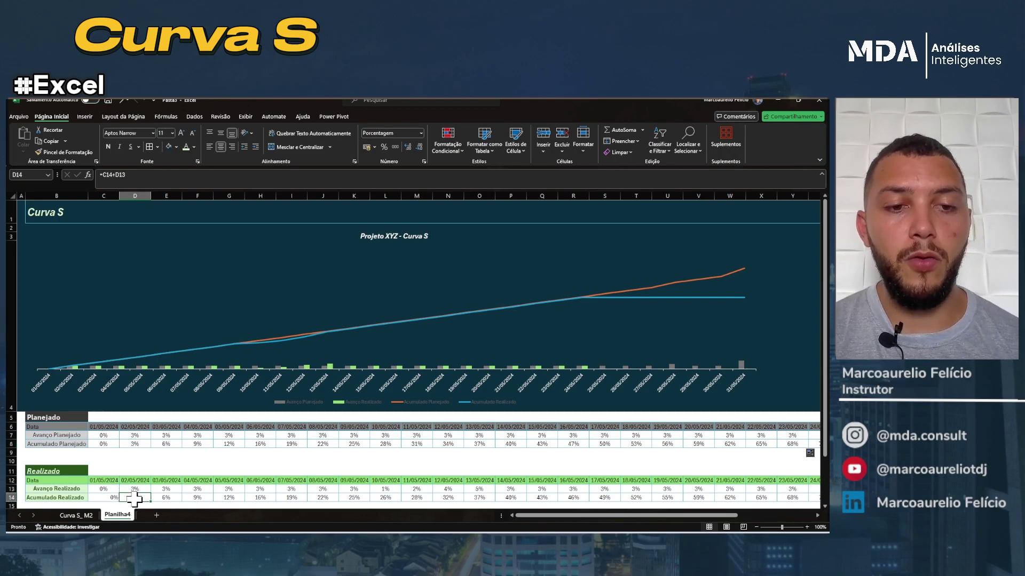
pyautogui.doubleClick(134, 499)
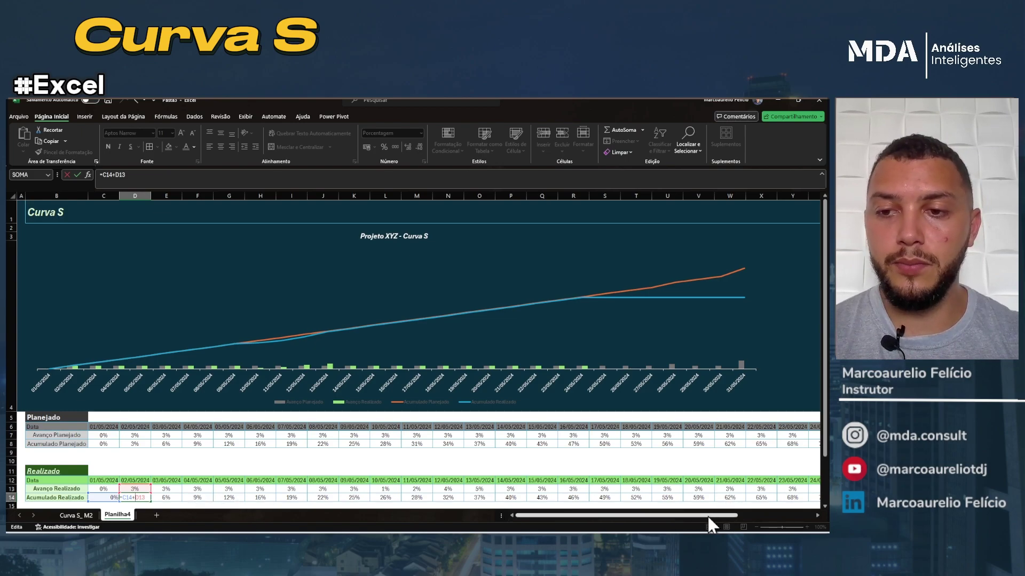
pyautogui.click(176, 490)
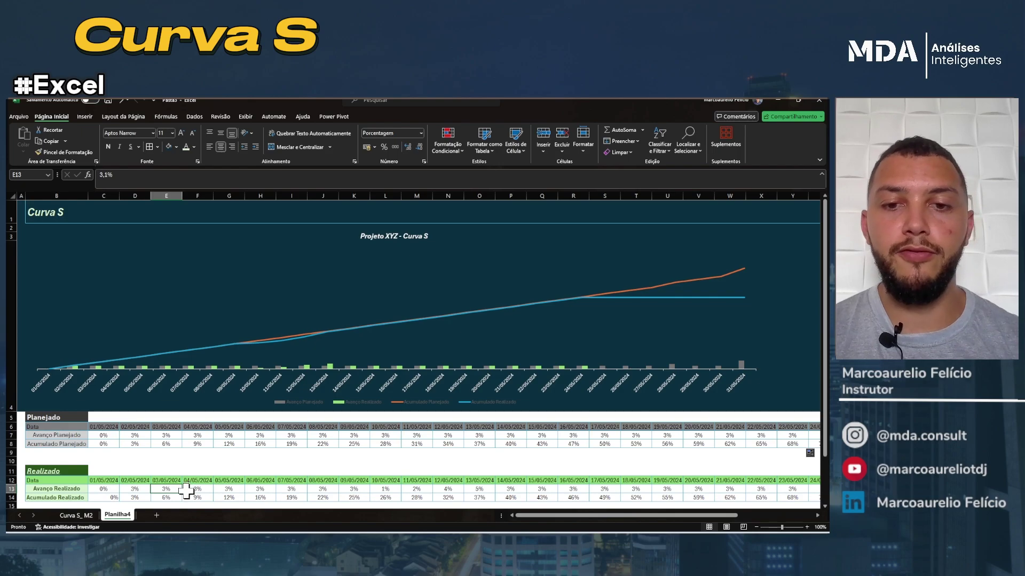
# - Enter Avanço Realizado values of 5%, 10%, 20% and 20% for 25/05/2024 through 28/05/2024
pyautogui.moveTo(604, 516); pyautogui.dragTo(690, 521)
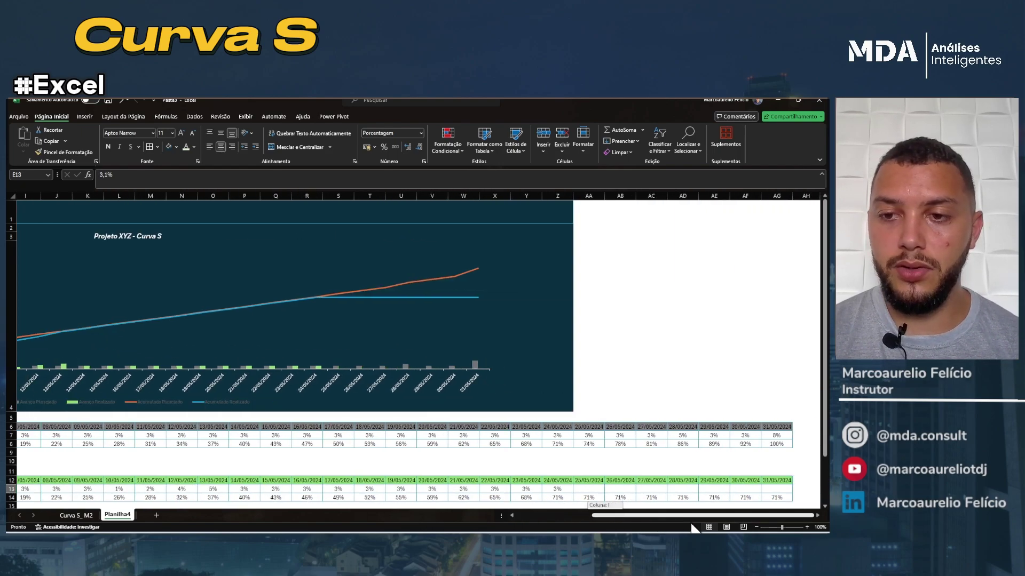
pyautogui.click(587, 489)
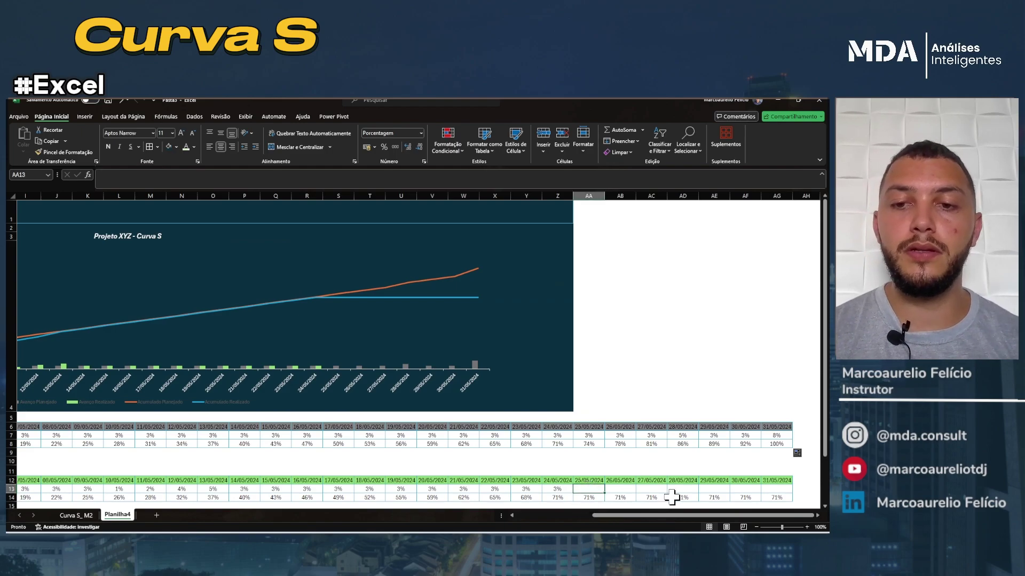
pyautogui.write('5')
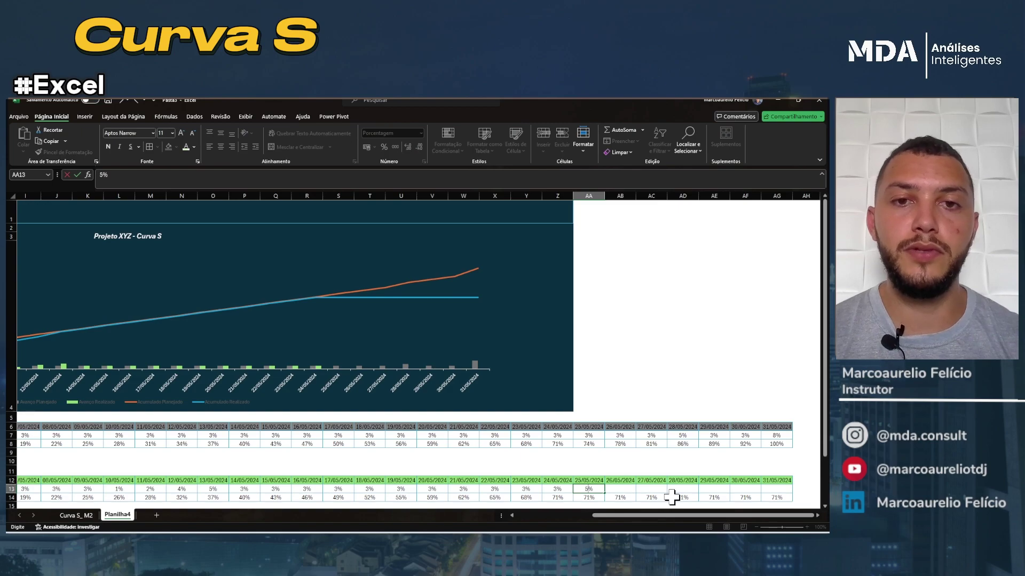
pyautogui.press('Tab')
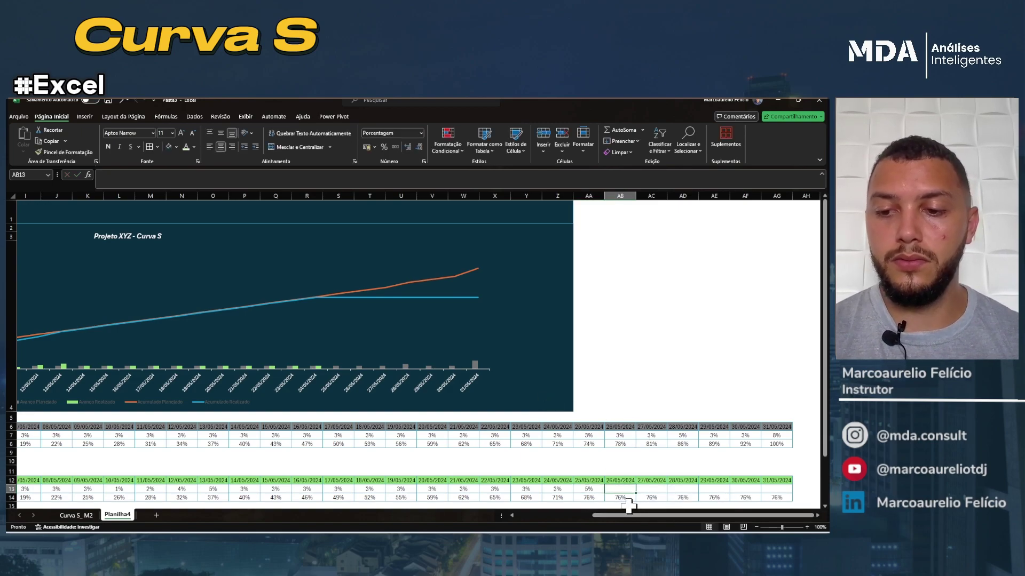
pyautogui.write('10')
pyautogui.press('Tab')
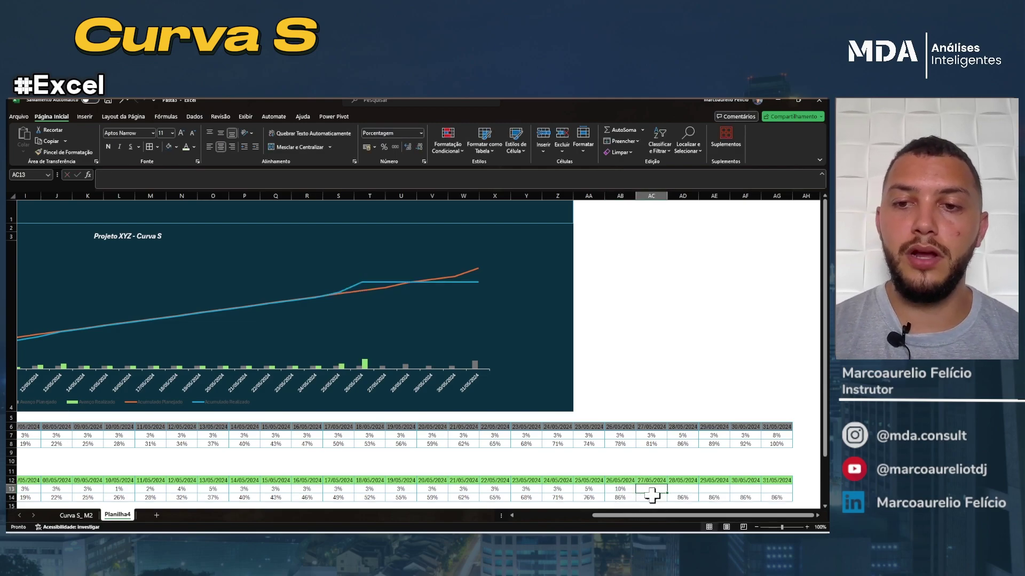
pyautogui.write('20')
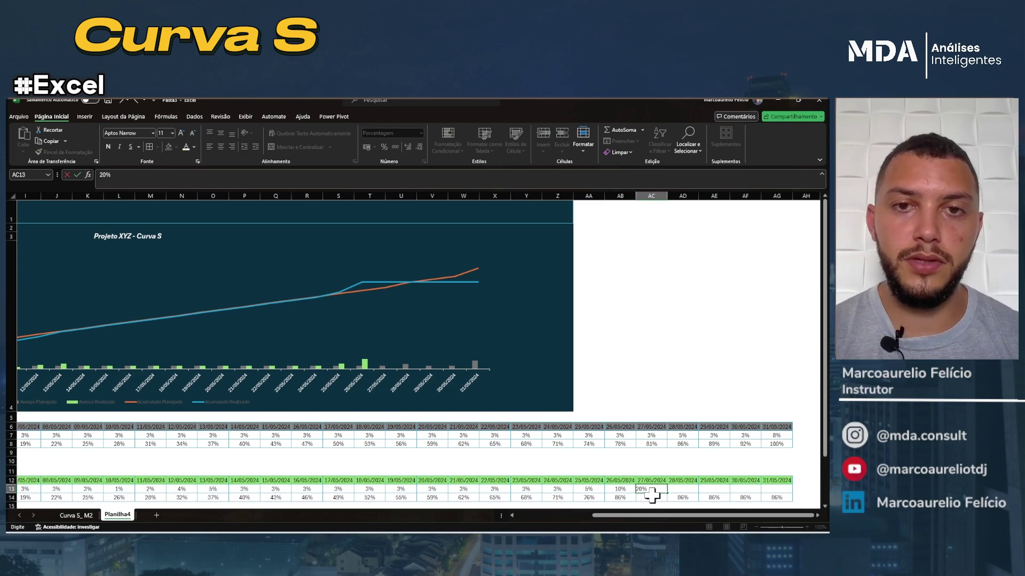
pyautogui.press('Tab')
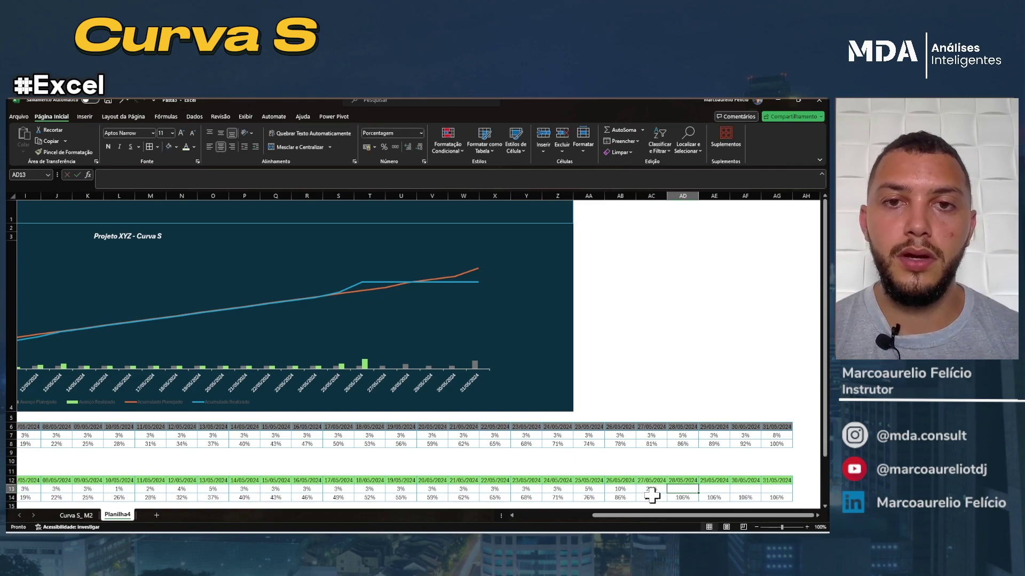
pyautogui.write('20')
pyautogui.press('Return')
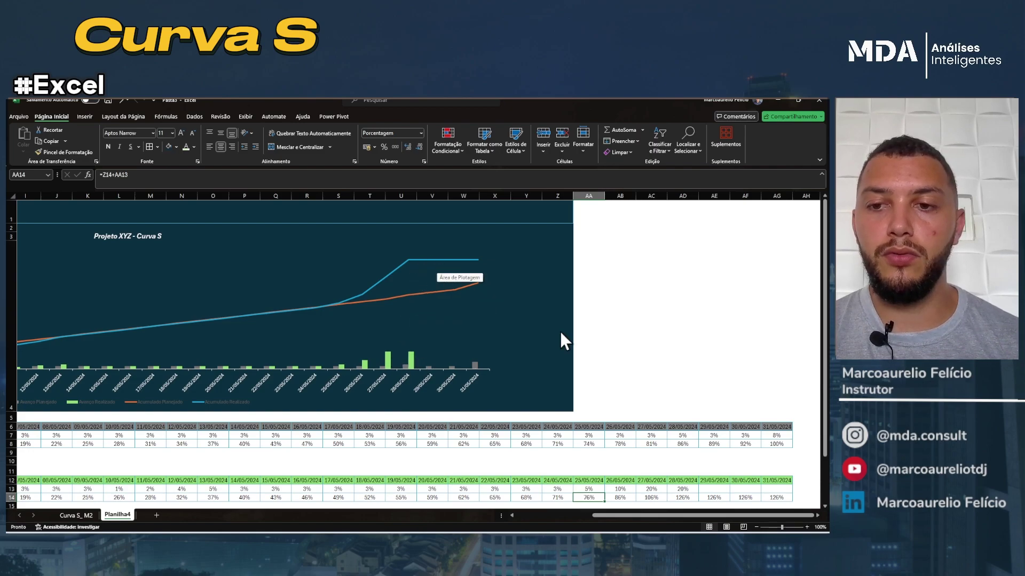
# - Clear the Avanço Realizado test values from 25/05/2024 through 28/05/2024
pyautogui.click(631, 490)
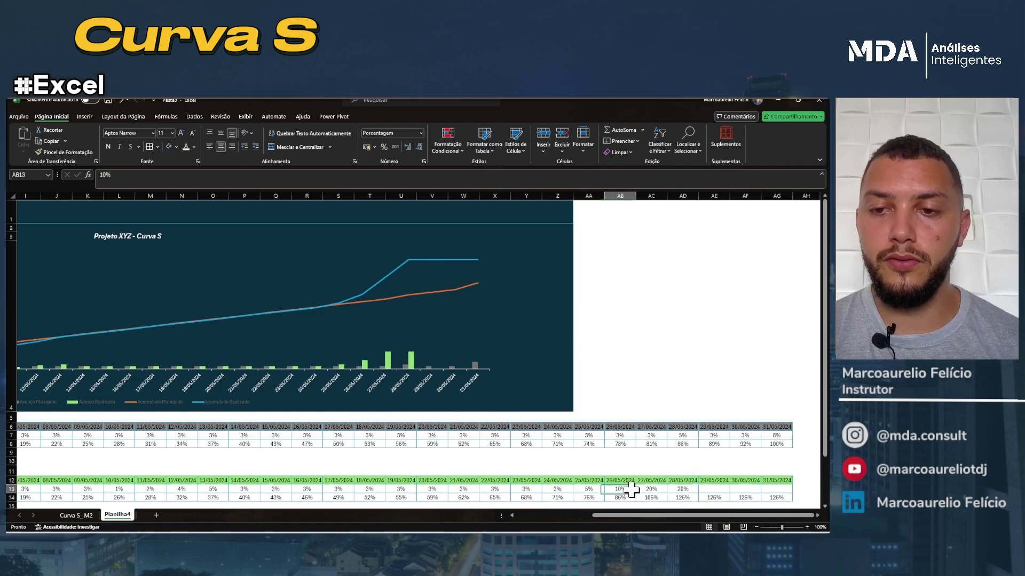
pyautogui.moveTo(631, 490); pyautogui.dragTo(682, 488)
pyautogui.press('Delete')
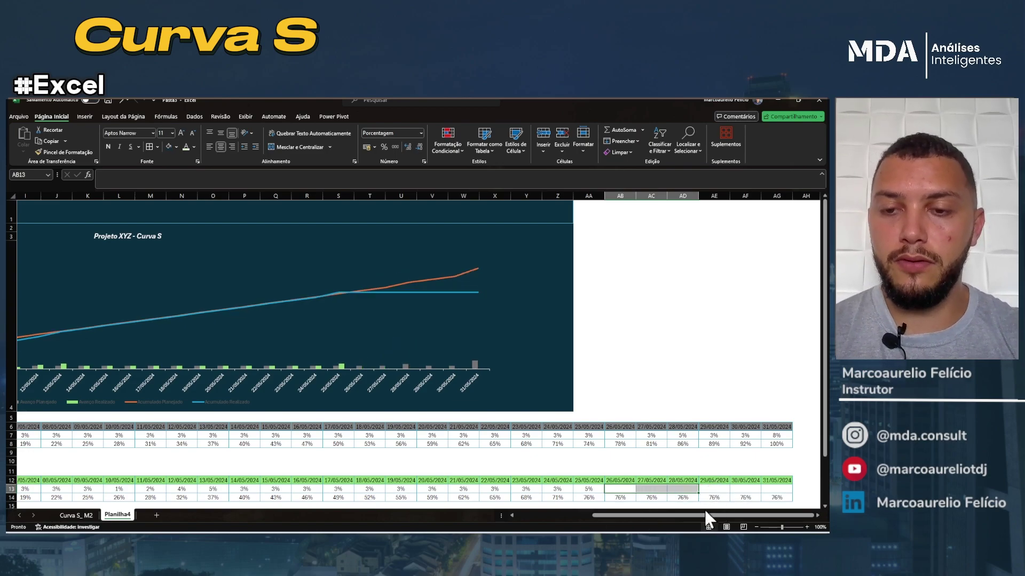
pyautogui.moveTo(621, 516)
pyautogui.mouseDown()
pyautogui.moveTo(609, 516)
pyautogui.moveTo(626, 516)
pyautogui.mouseUp()
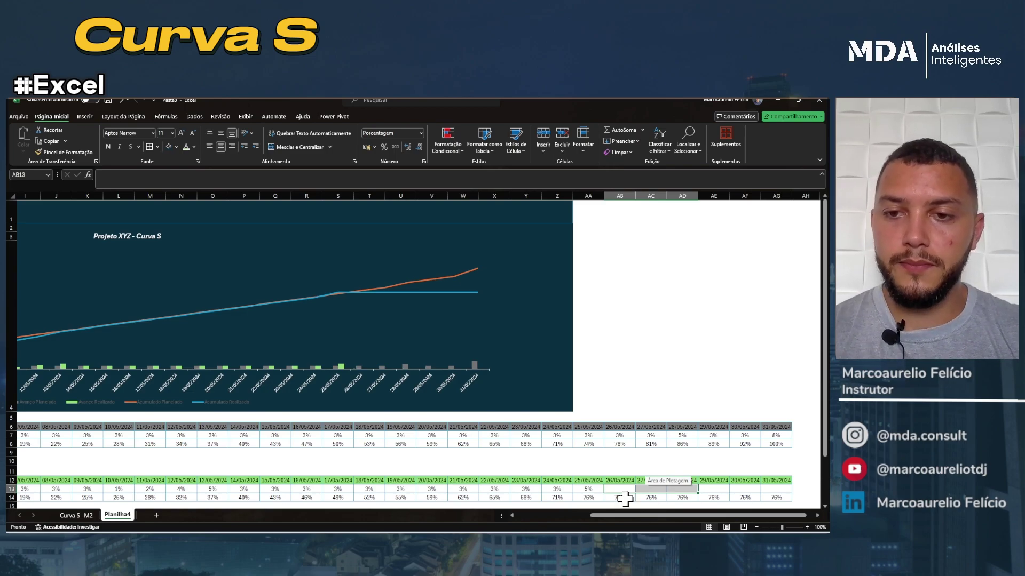
pyautogui.click(595, 489)
pyautogui.press('Delete')
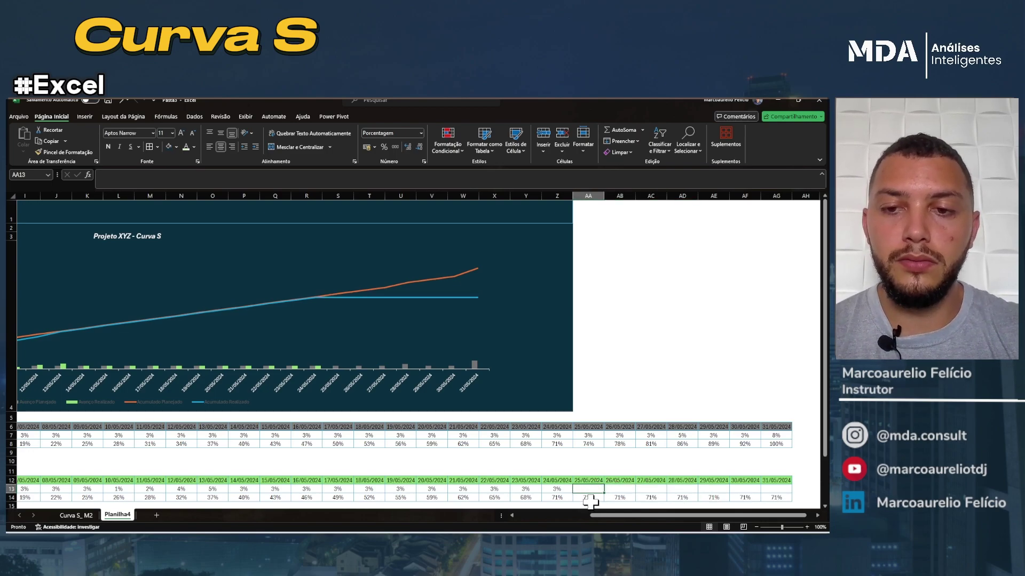
# - Compare the Avanço Planejado and Avanço Realizado values for 24/05/2024 and check the Acumulado Realizado formula in Z14
pyautogui.click(558, 497)
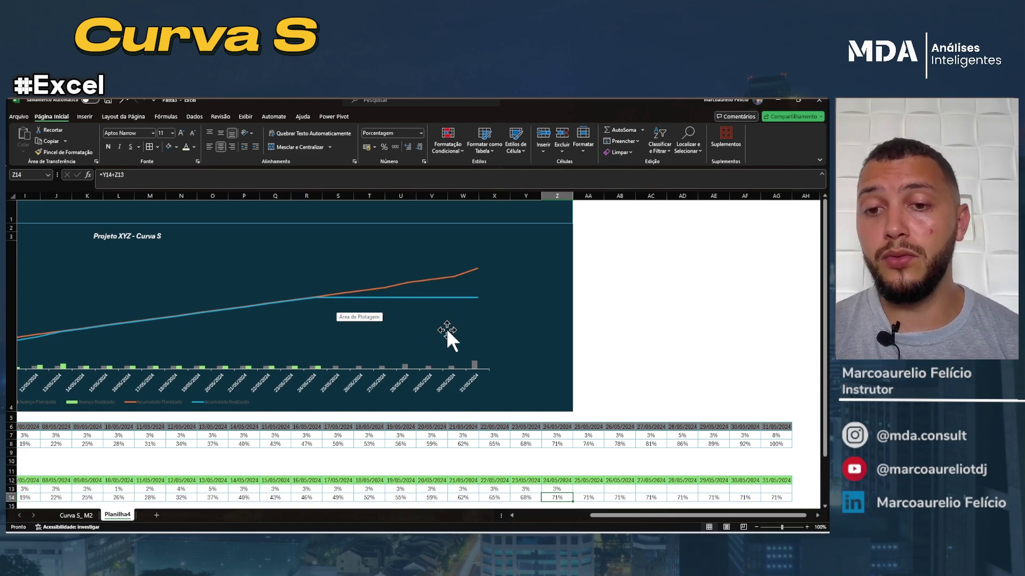
pyautogui.click(560, 488)
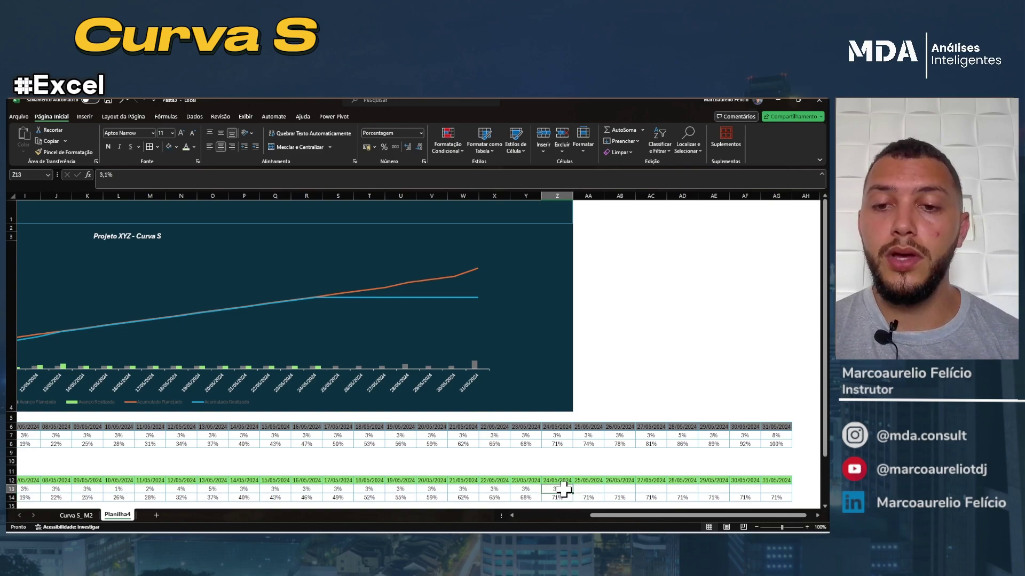
pyautogui.click(560, 435)
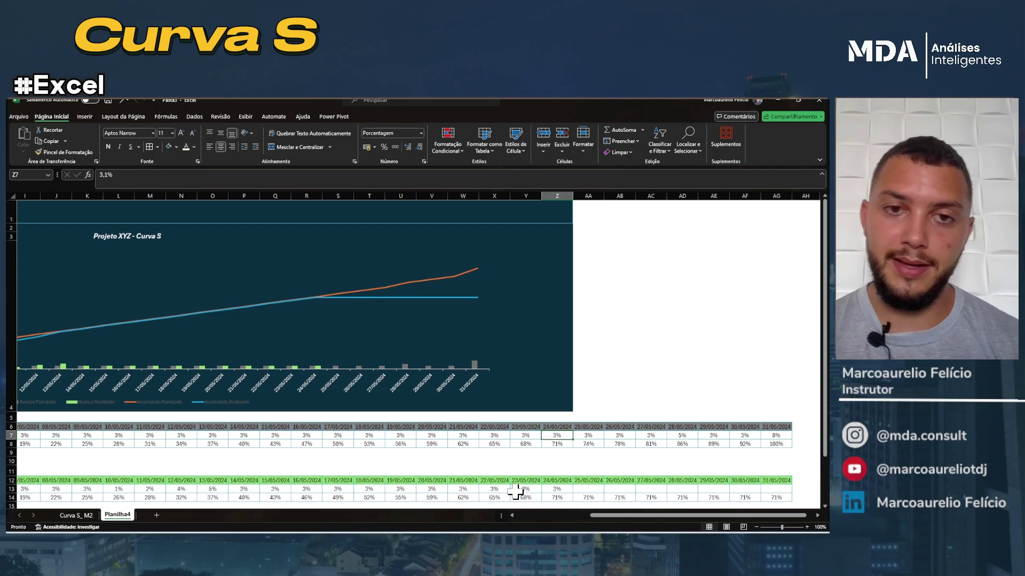
# - Clear the Acumulado Realizado formulas for 25/05/2024 through 31/05/2024 in AA14:AG14
pyautogui.click(587, 497)
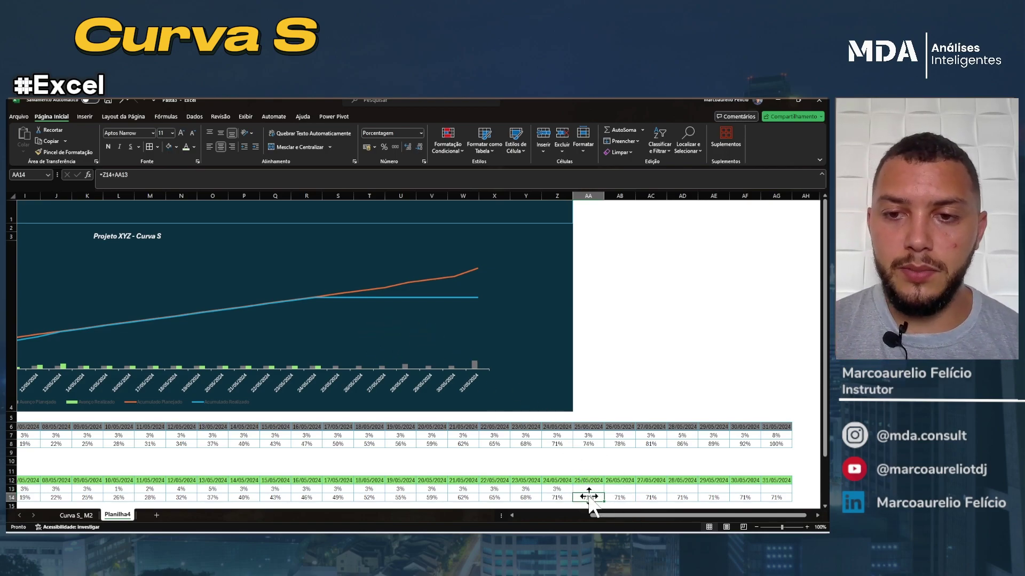
pyautogui.moveTo(587, 496); pyautogui.dragTo(775, 499)
pyautogui.press('Delete')
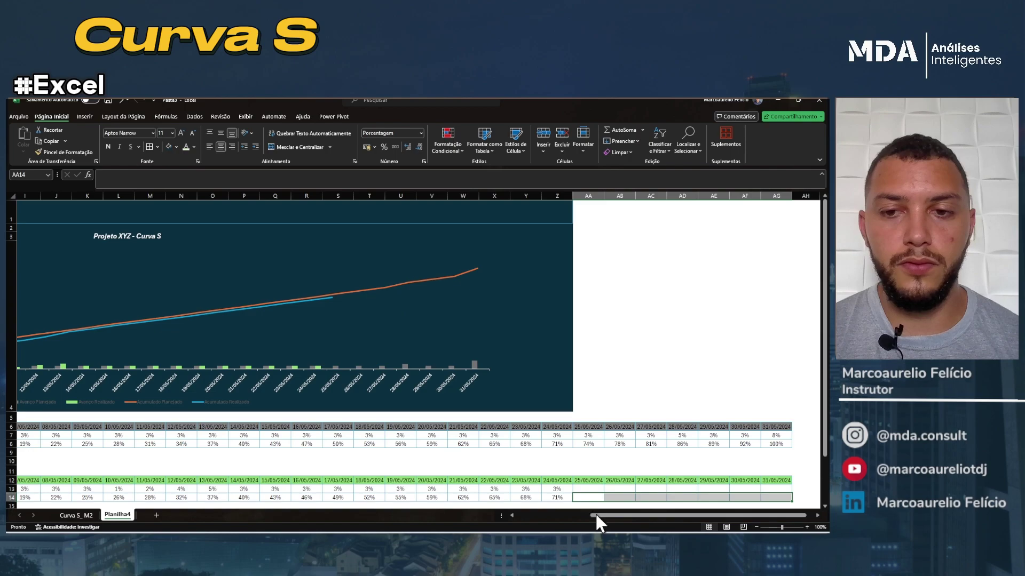
# - Examine the Acumulado Realizado line against the Acumulado Planejado line across the whole Projeto XYZ chart, especially where the actual line ends
pyautogui.moveTo(613, 517); pyautogui.dragTo(603, 516)
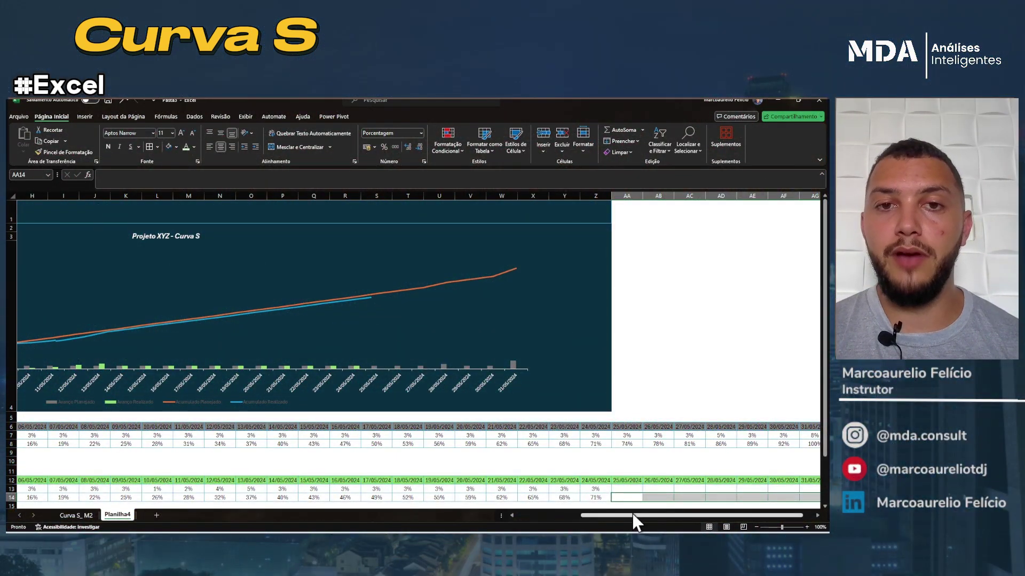
pyautogui.moveTo(632, 516); pyautogui.dragTo(535, 511)
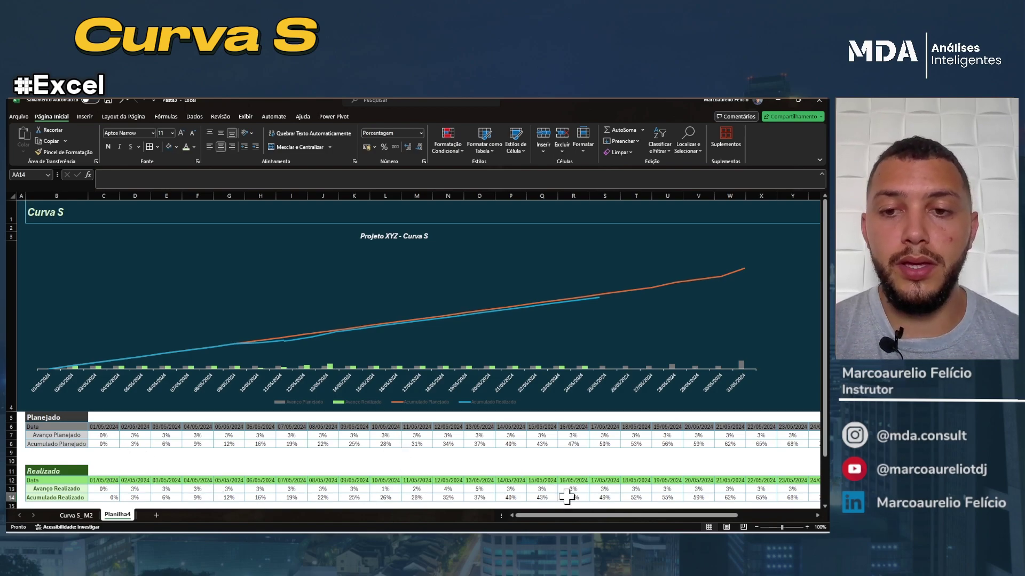
pyautogui.moveTo(569, 516); pyautogui.dragTo(640, 517)
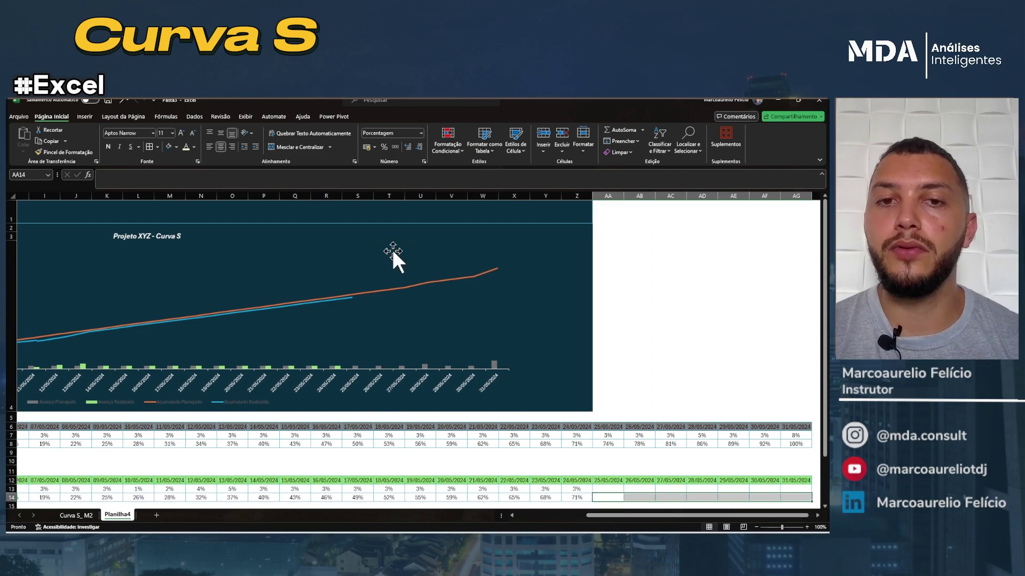
pyautogui.click(352, 296)
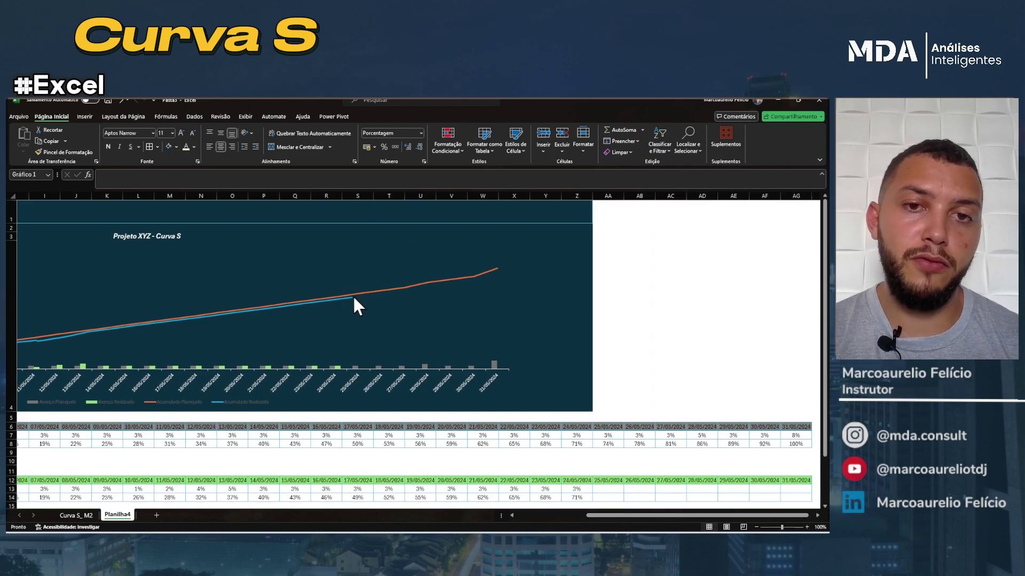
pyautogui.click(353, 297)
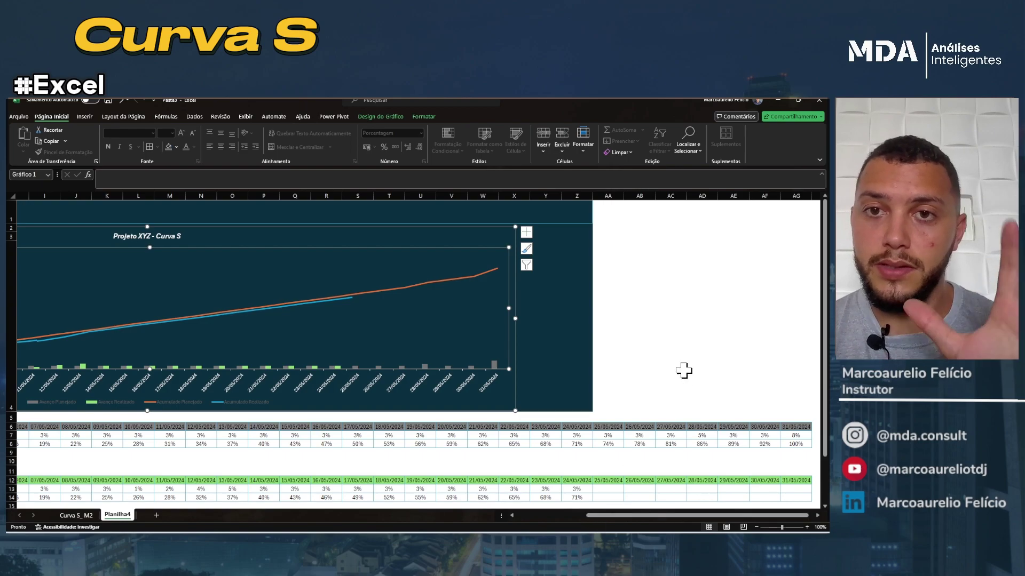
pyautogui.moveTo(587, 516); pyautogui.dragTo(510, 528)
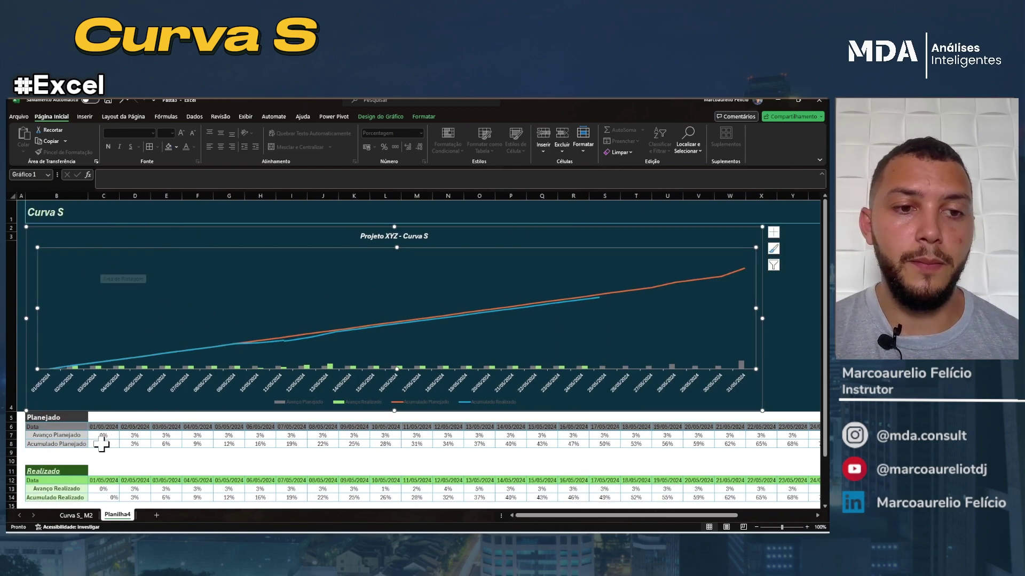
pyautogui.click(805, 300)
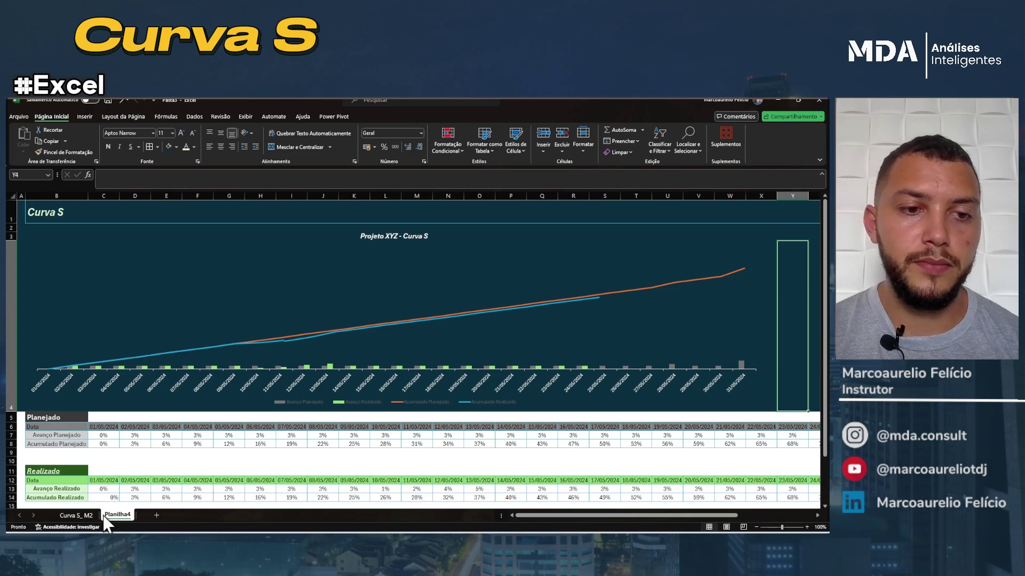
# - Go to the Curva S_ M2 sheet and check the Data column of its source table from first to last date
pyautogui.click(82, 514)
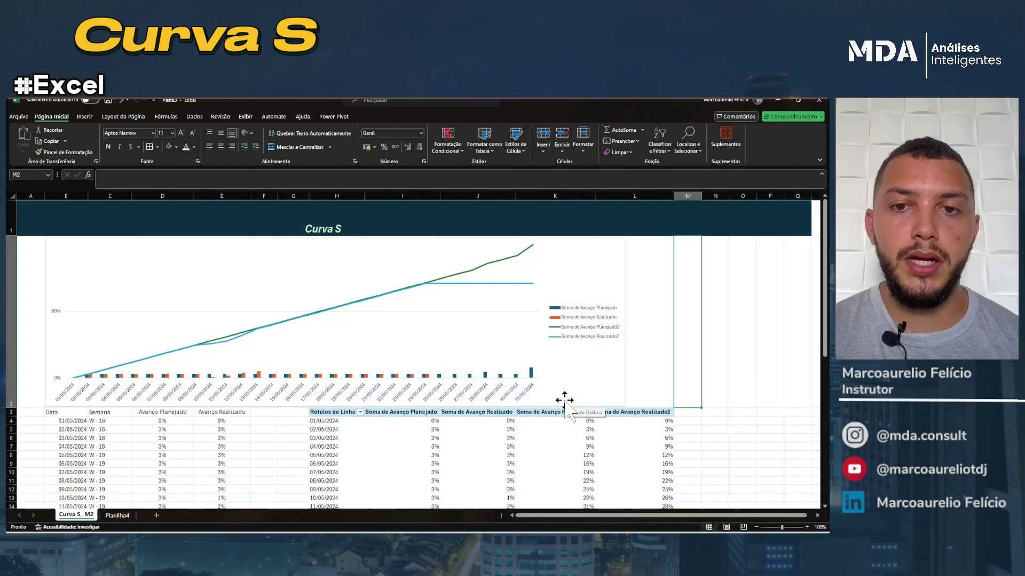
pyautogui.scroll(-2, 565, 405)
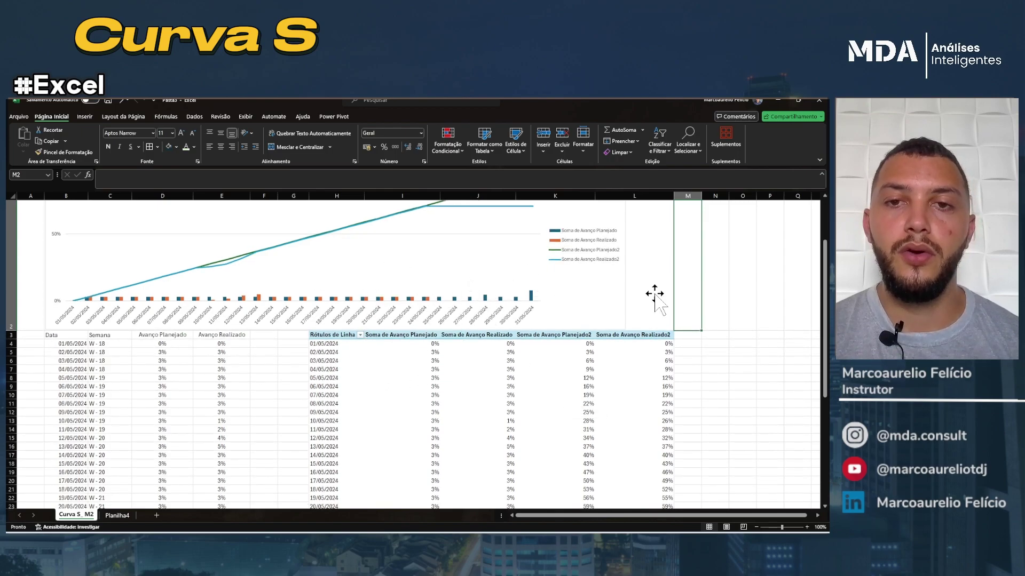
pyautogui.click(61, 344)
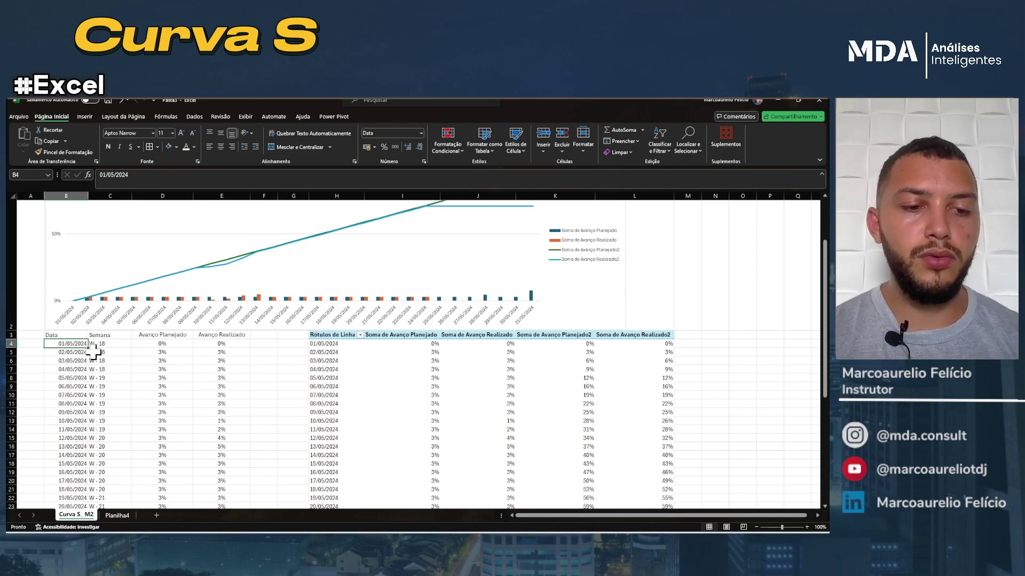
pyautogui.hotkey('ctrl', 'Down')
pyautogui.hotkey('ctrl', 'Up')
pyautogui.press('Down')
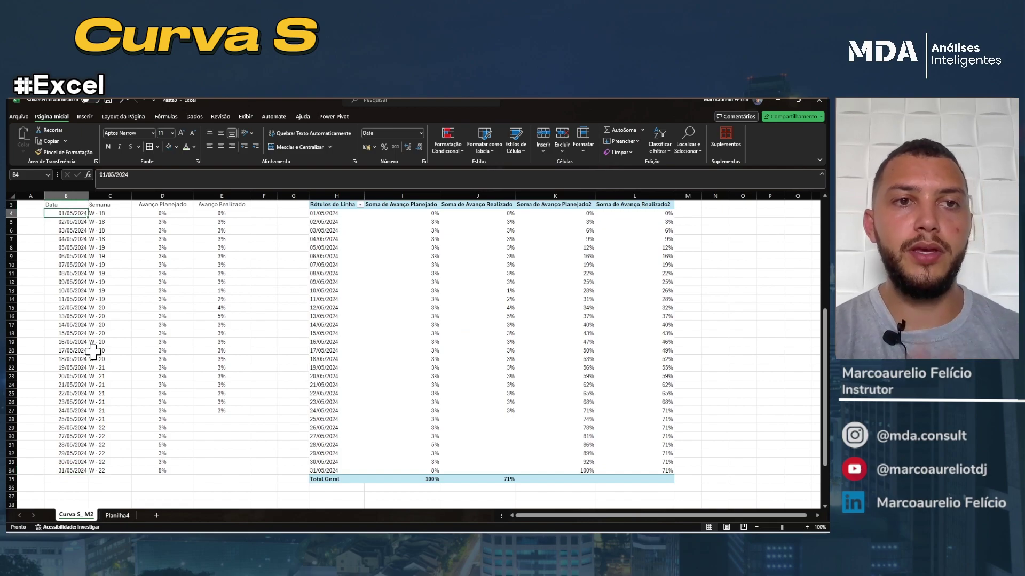
# - Inspect the Semana formula in C4 and the Avanço Planejado and Avanço Realizado entries in D4 and E4
pyautogui.press('Right')
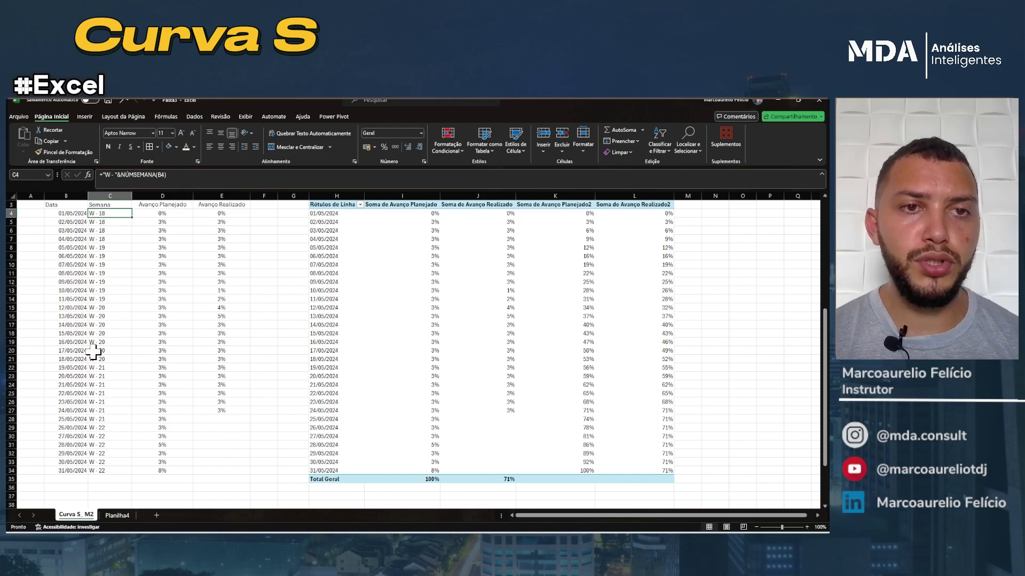
pyautogui.press('Right')
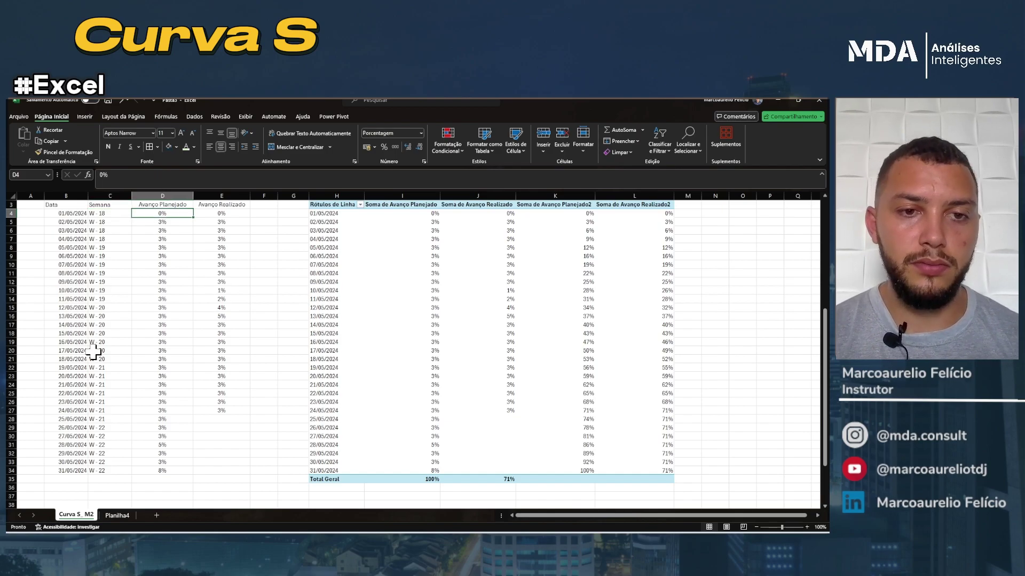
pyautogui.press('Right')
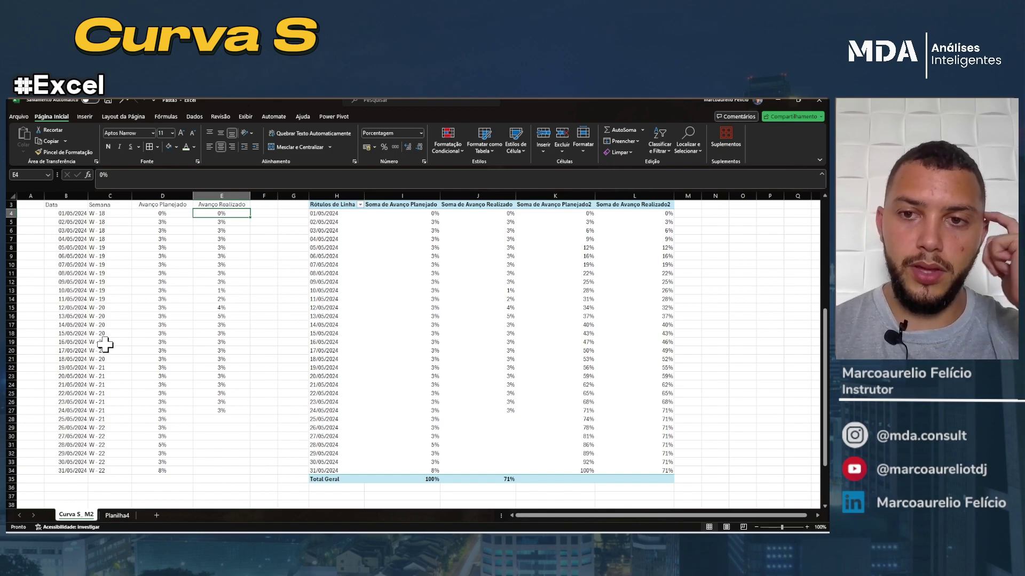
pyautogui.scroll(-1, 288, 364)
pyautogui.scroll(2, 288, 364)
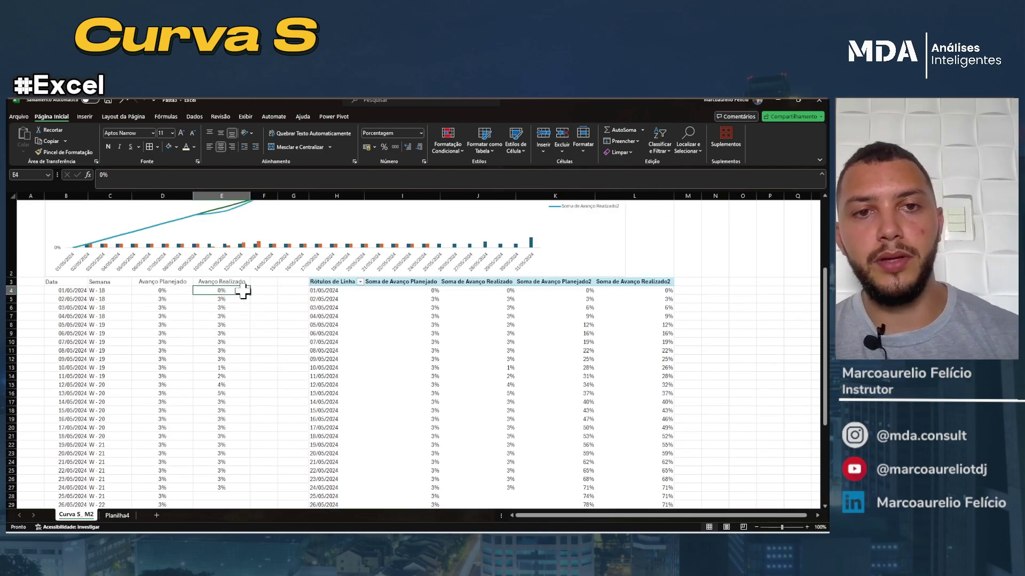
# - Select the source table B3:E34 with its headers and show the insert commands available for creating a PivotTable from it
pyautogui.click(66, 282)
pyautogui.hotkey('ctrl', 'shift', 'Right')
pyautogui.hotkey('ctrl', 'shift', 'Down')
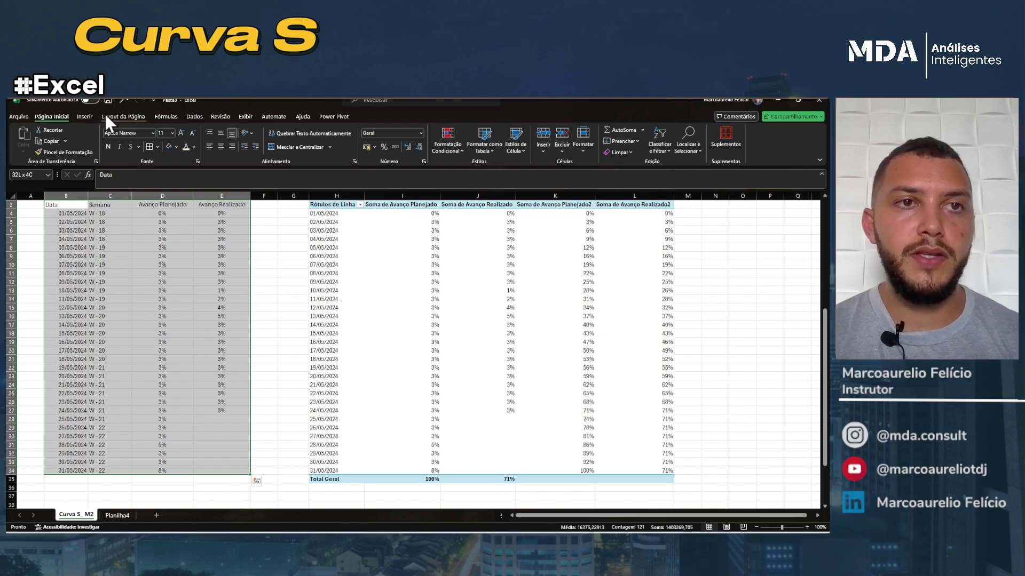
pyautogui.click(85, 115)
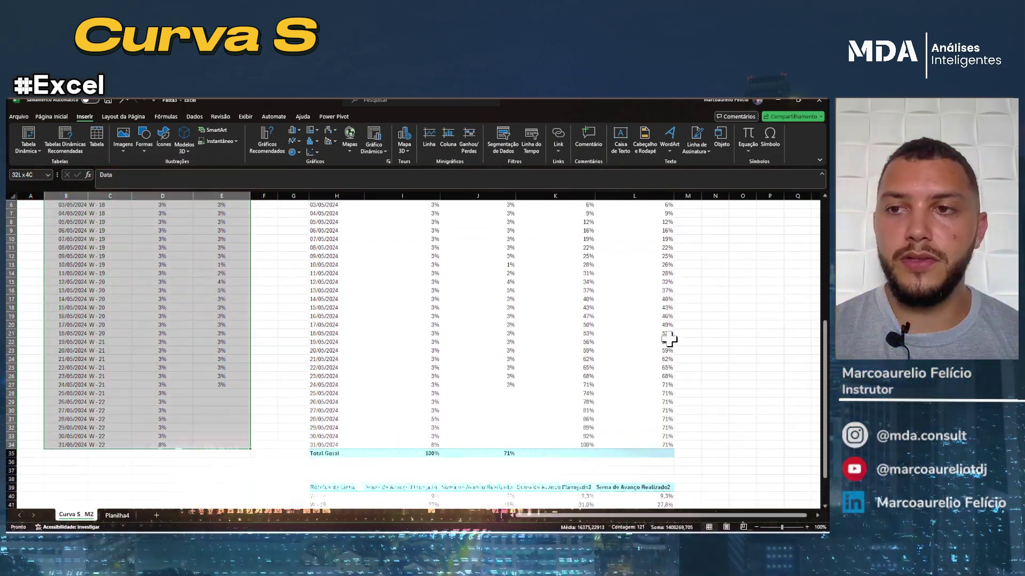
pyautogui.moveTo(825, 385); pyautogui.dragTo(811, 286)
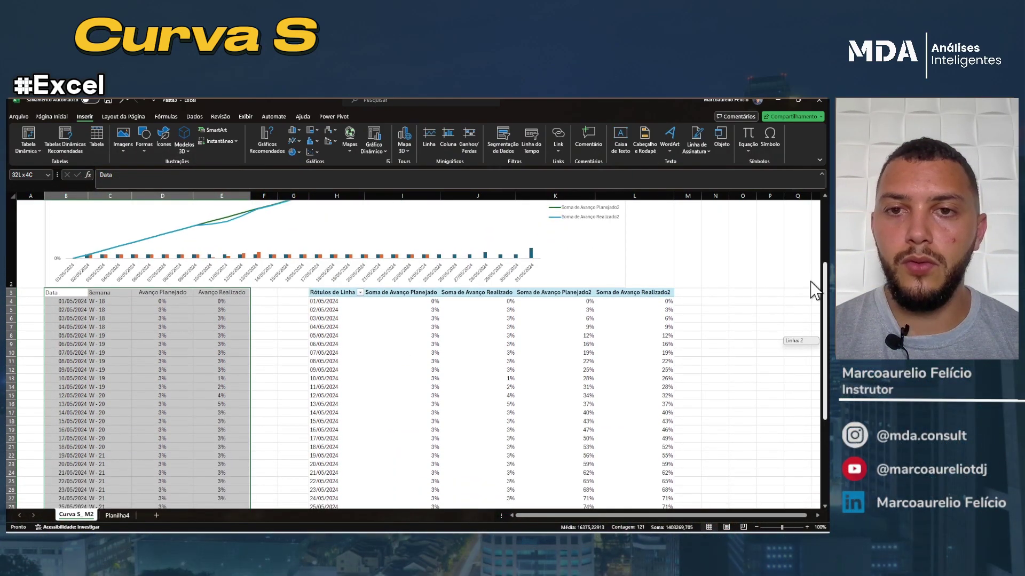
# - Display the field list of the daily PivotTable beside the source table, keeping its planned and actual sum columns in view
pyautogui.click(337, 302)
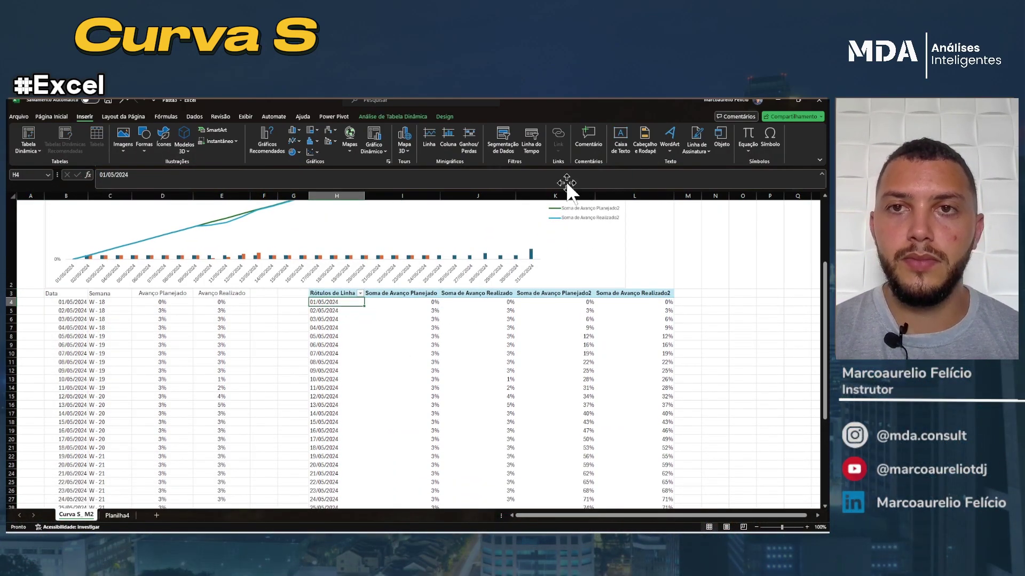
pyautogui.click(386, 114)
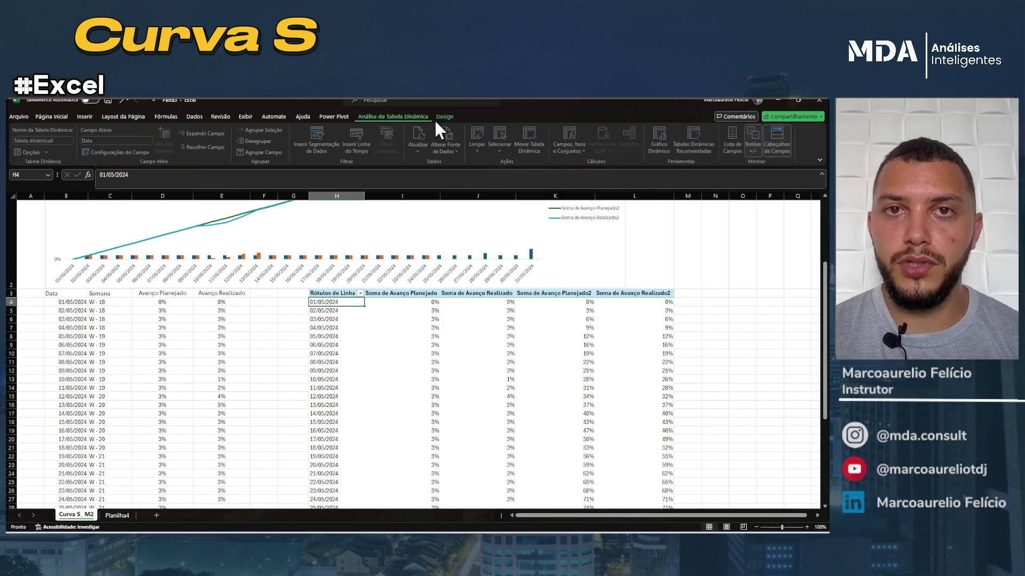
pyautogui.click(728, 144)
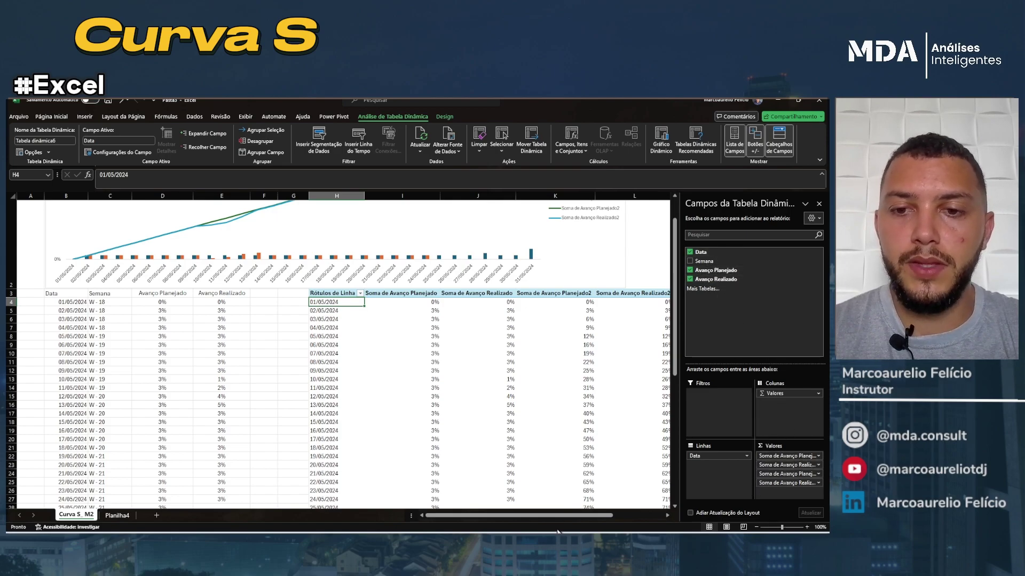
pyautogui.moveTo(559, 515); pyautogui.dragTo(594, 514)
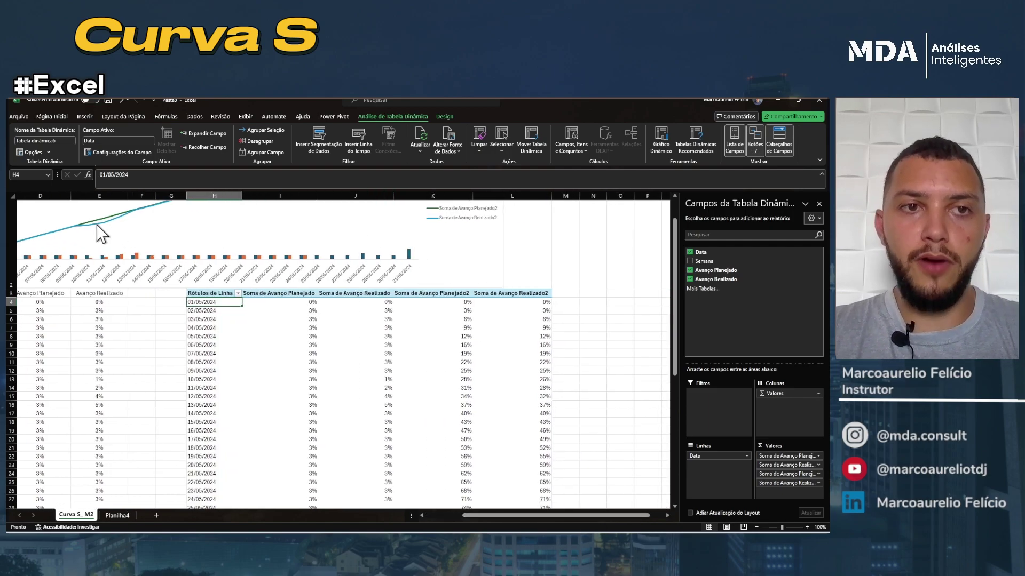